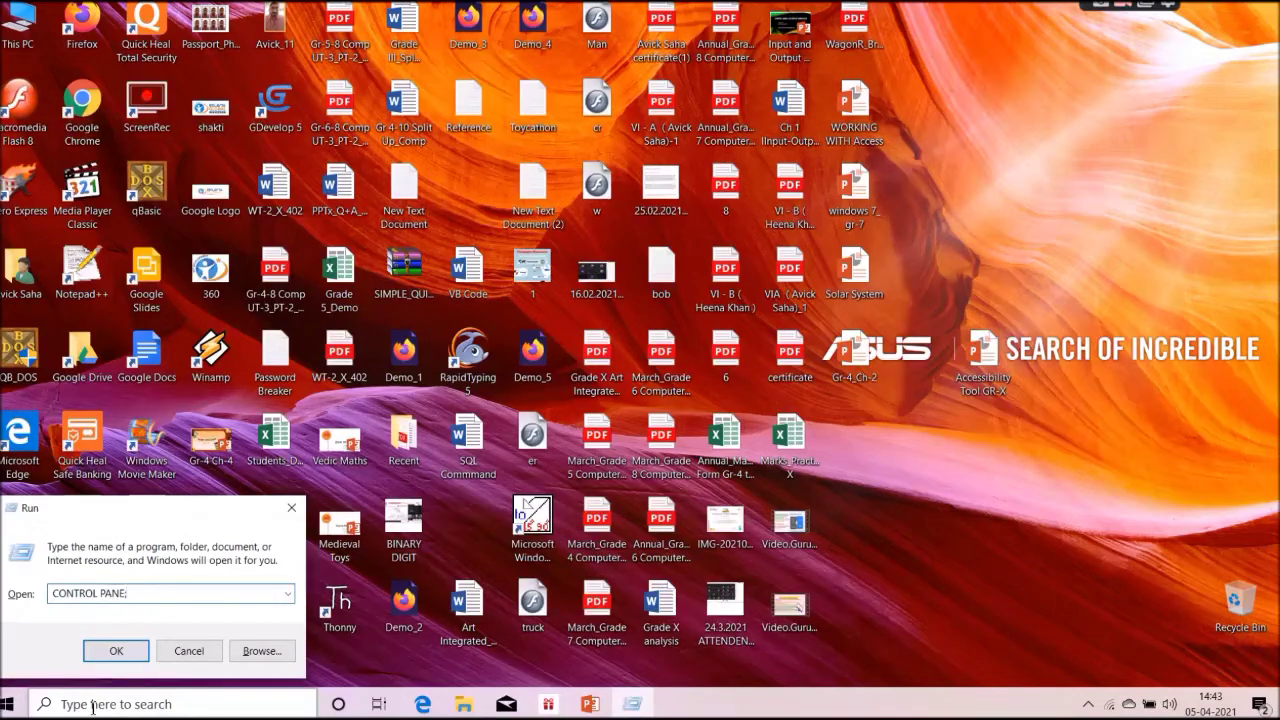
Launch the Control Panel from the Run dialog and go to the Ease of Access Center
{"action": "key", "text": "Return"}
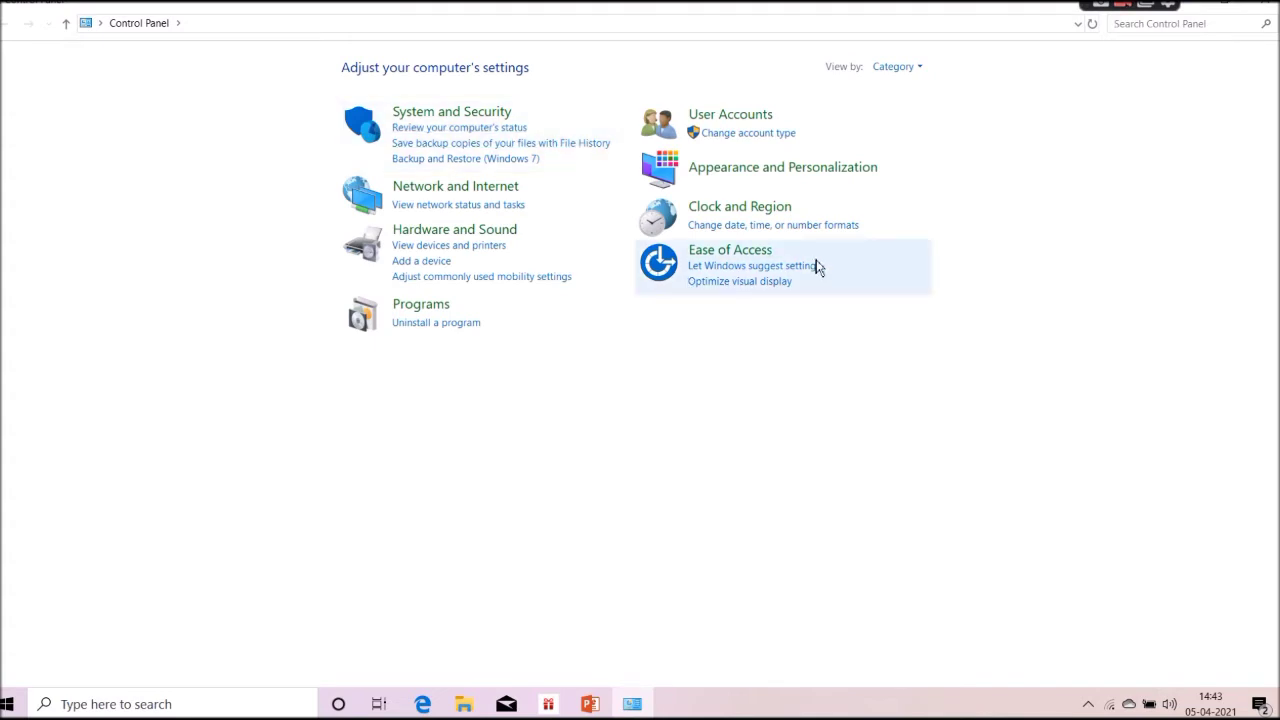
{"action": "left_click", "coordinate": [730, 250]}
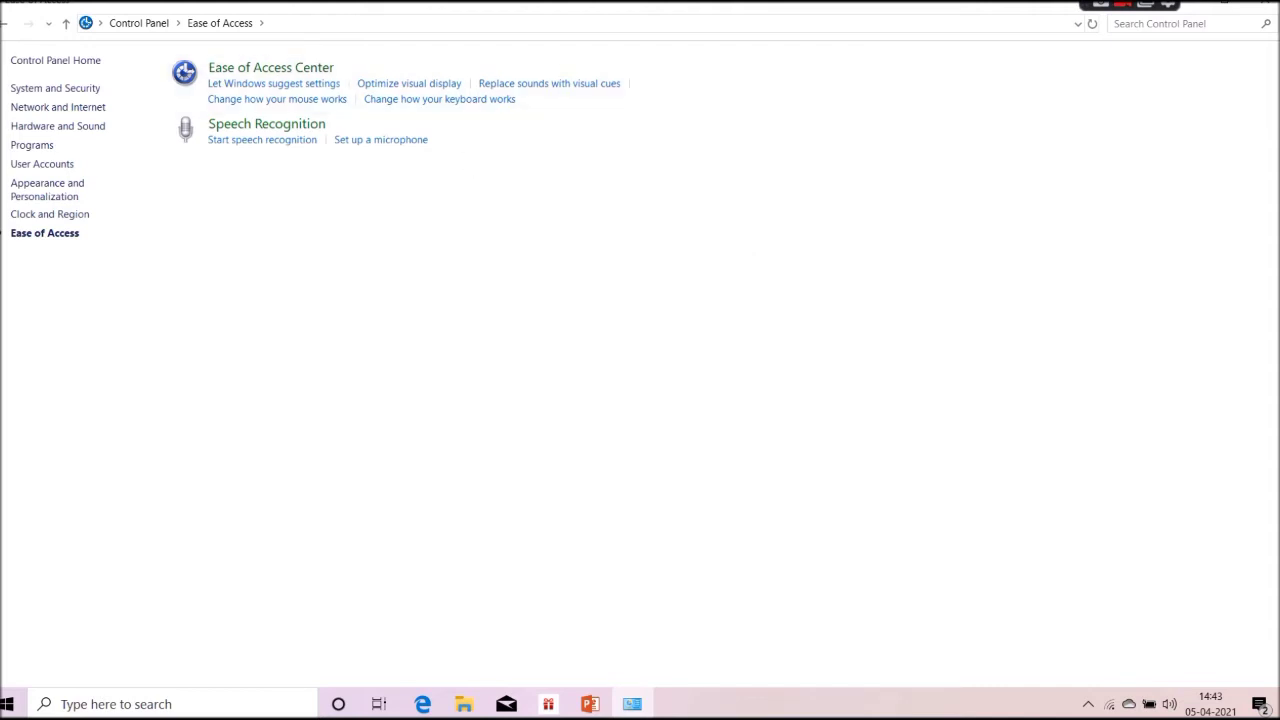
{"action": "left_click", "coordinate": [296, 76]}
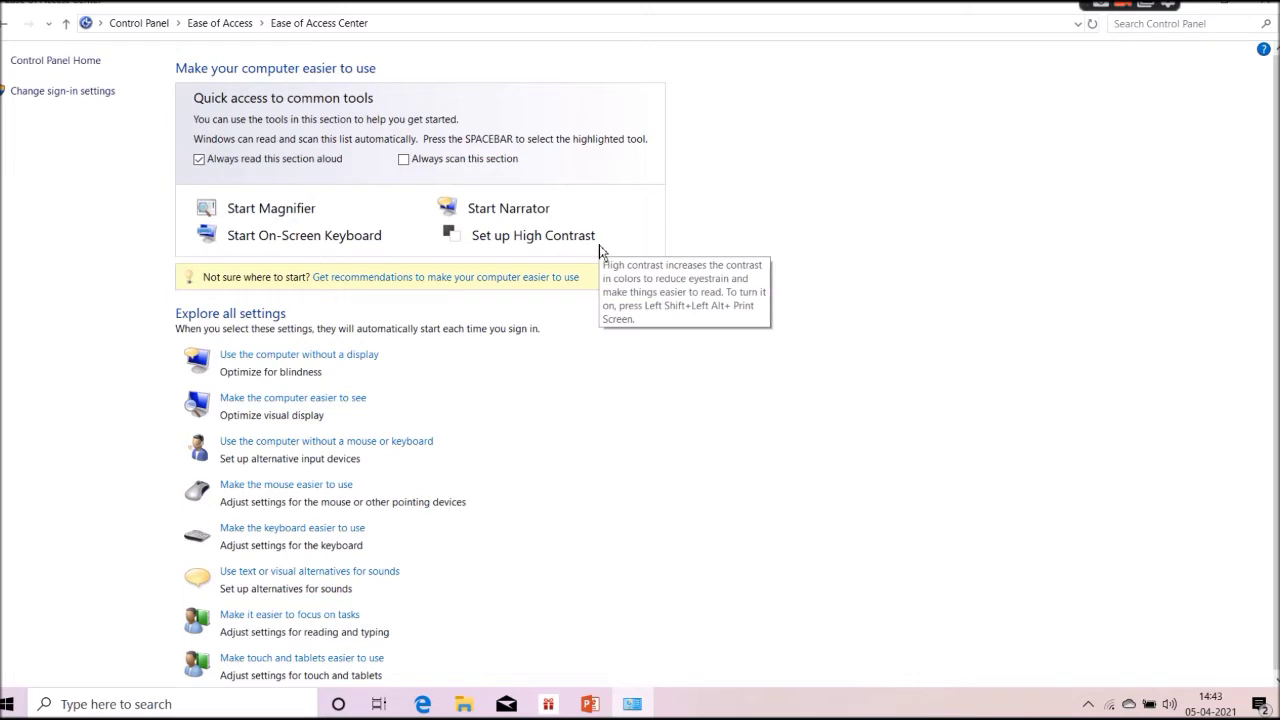
Start Magnifier, enlarge the screen to 300%, and return it to 100%
{"action": "left_click", "coordinate": [292, 214]}
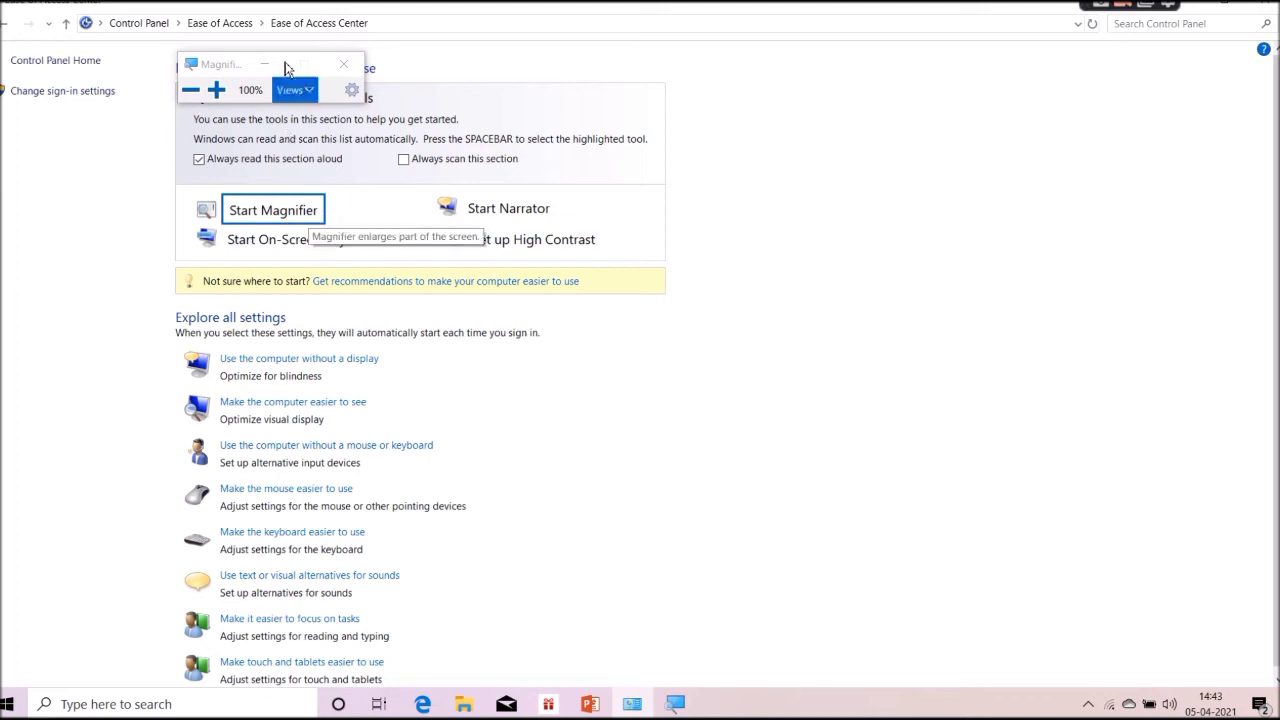
{"action": "left_click", "coordinate": [218, 90]}
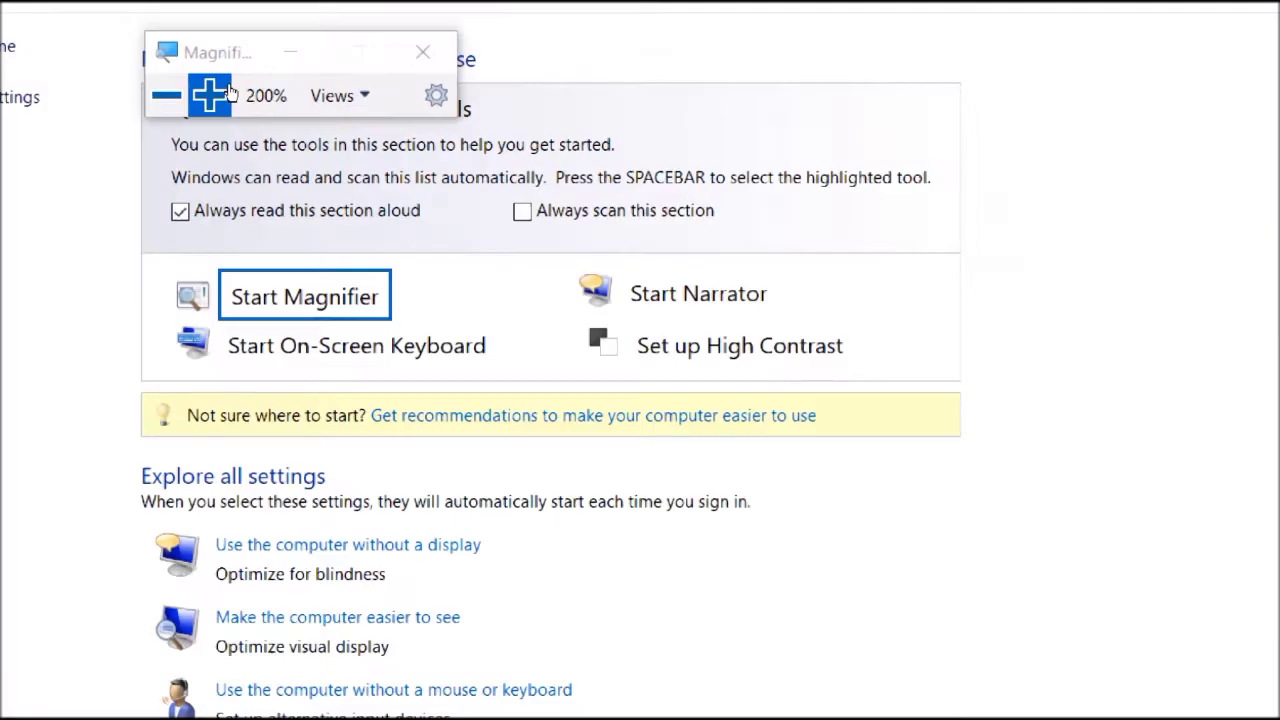
{"action": "left_click", "coordinate": [222, 94]}
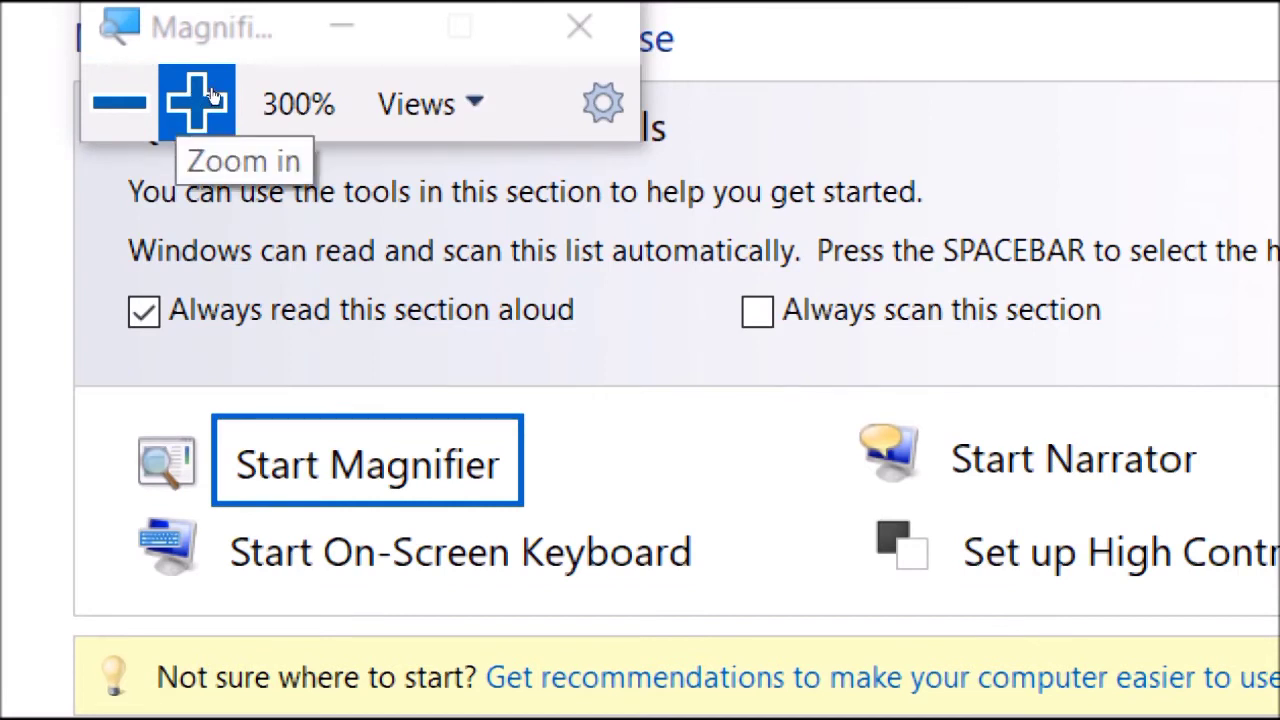
{"action": "left_click", "coordinate": [191, 97]}
{"action": "left_click", "coordinate": [191, 97]}
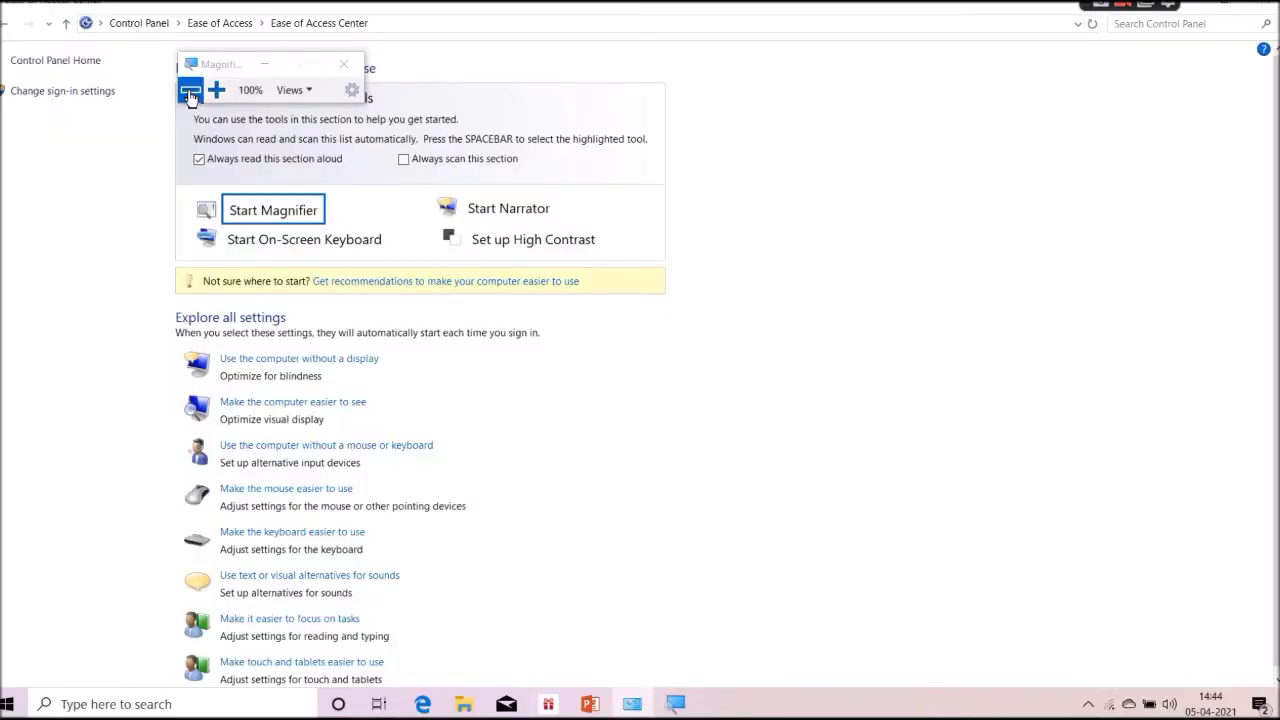
Magnify the screen to 400% and reduce it back to 100%
{"action": "left_click", "coordinate": [216, 90]}
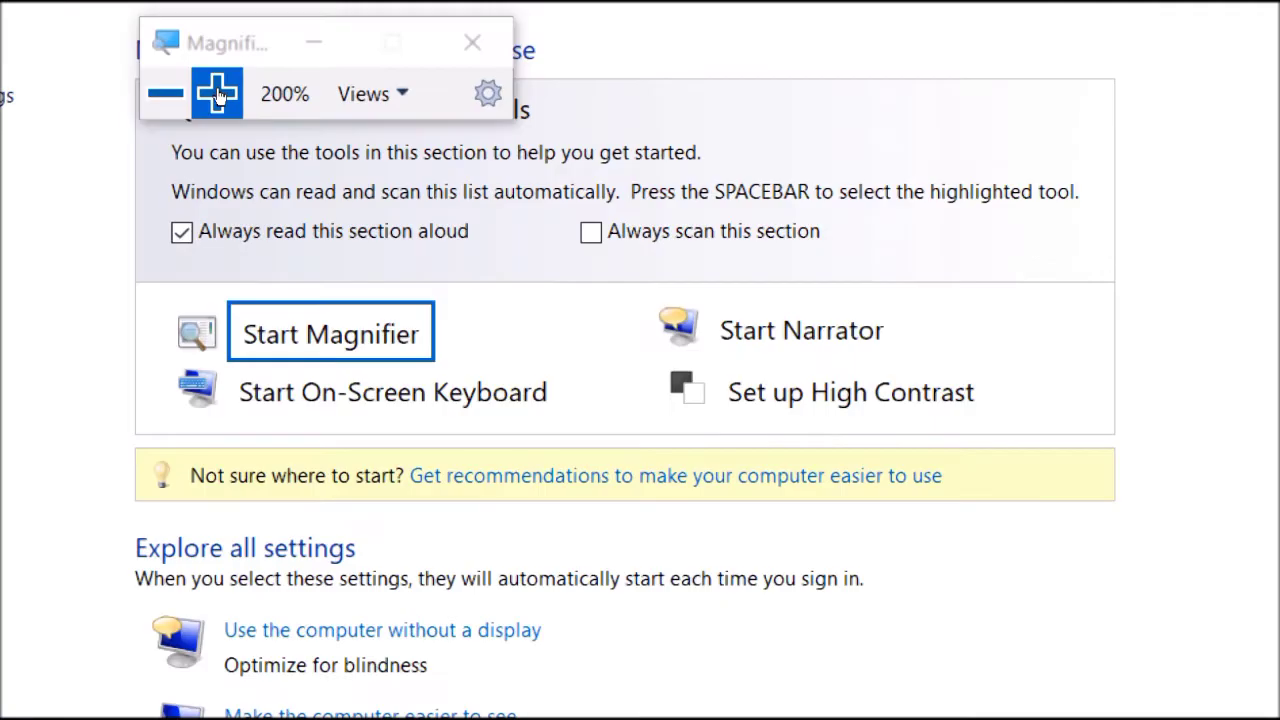
{"action": "left_click", "coordinate": [216, 90]}
{"action": "left_click", "coordinate": [218, 95]}
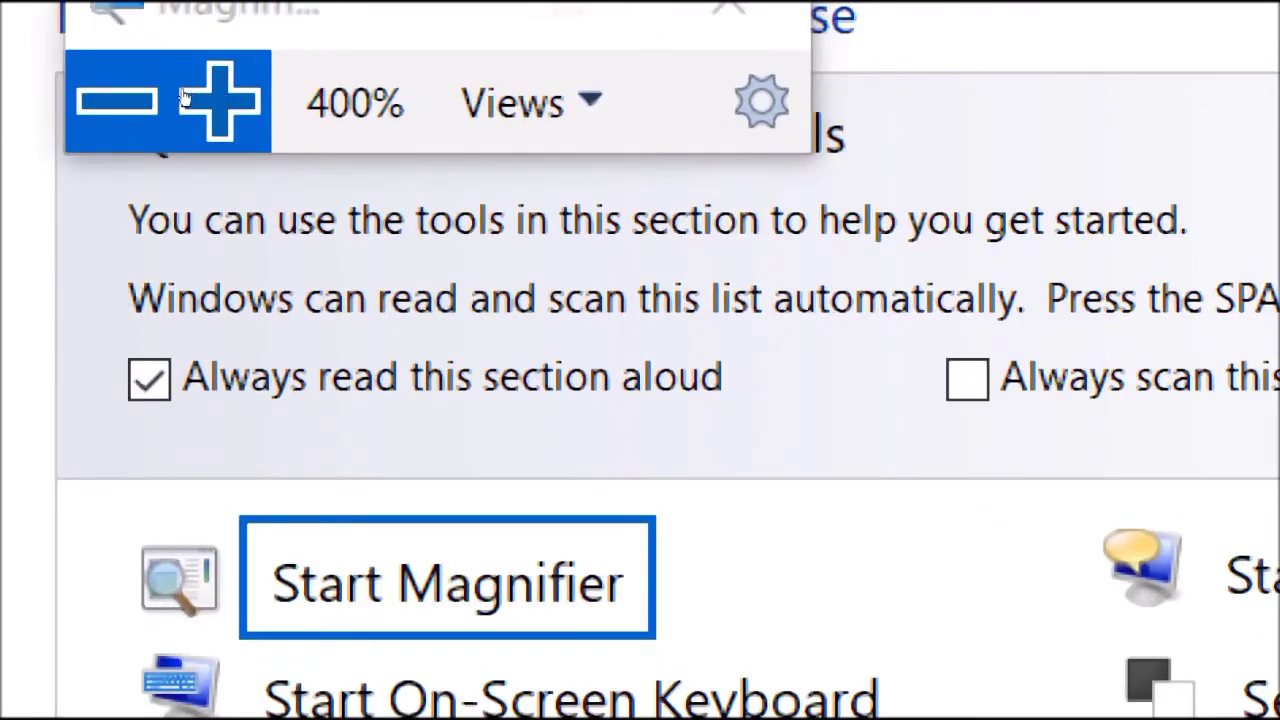
{"action": "left_click", "coordinate": [183, 96]}
{"action": "left_click", "coordinate": [186, 94]}
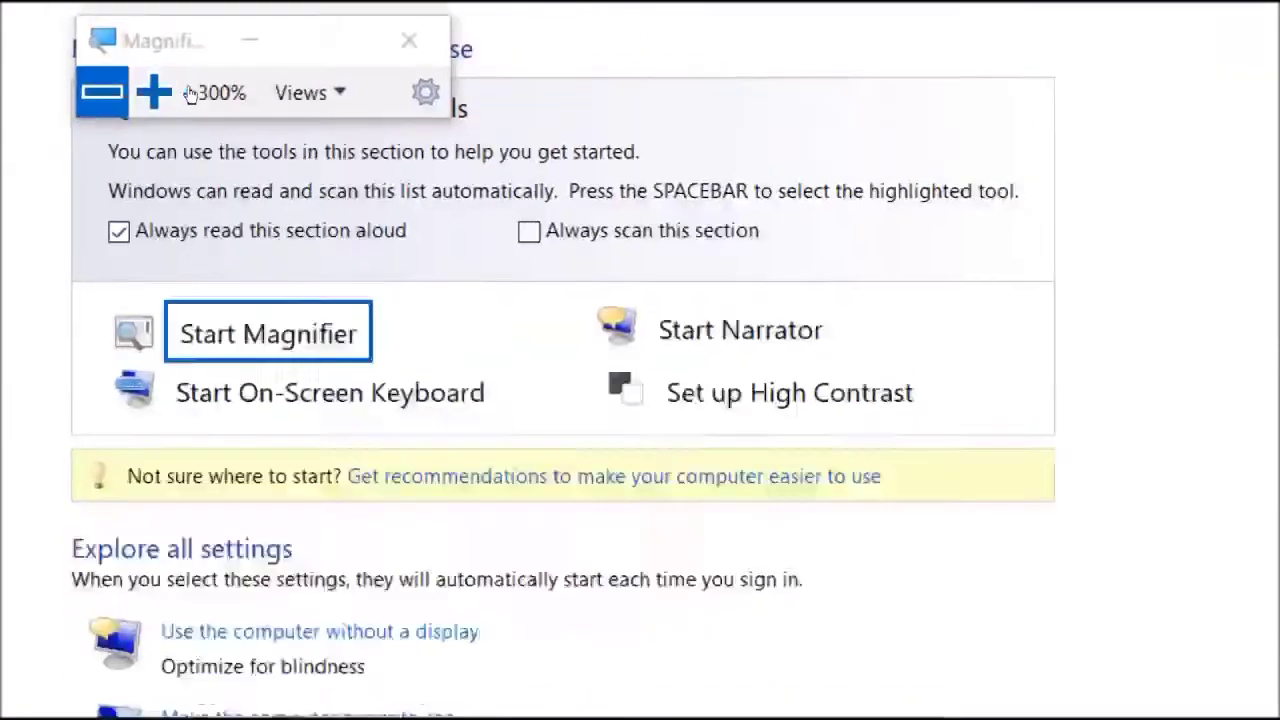
{"action": "left_click", "coordinate": [190, 93]}
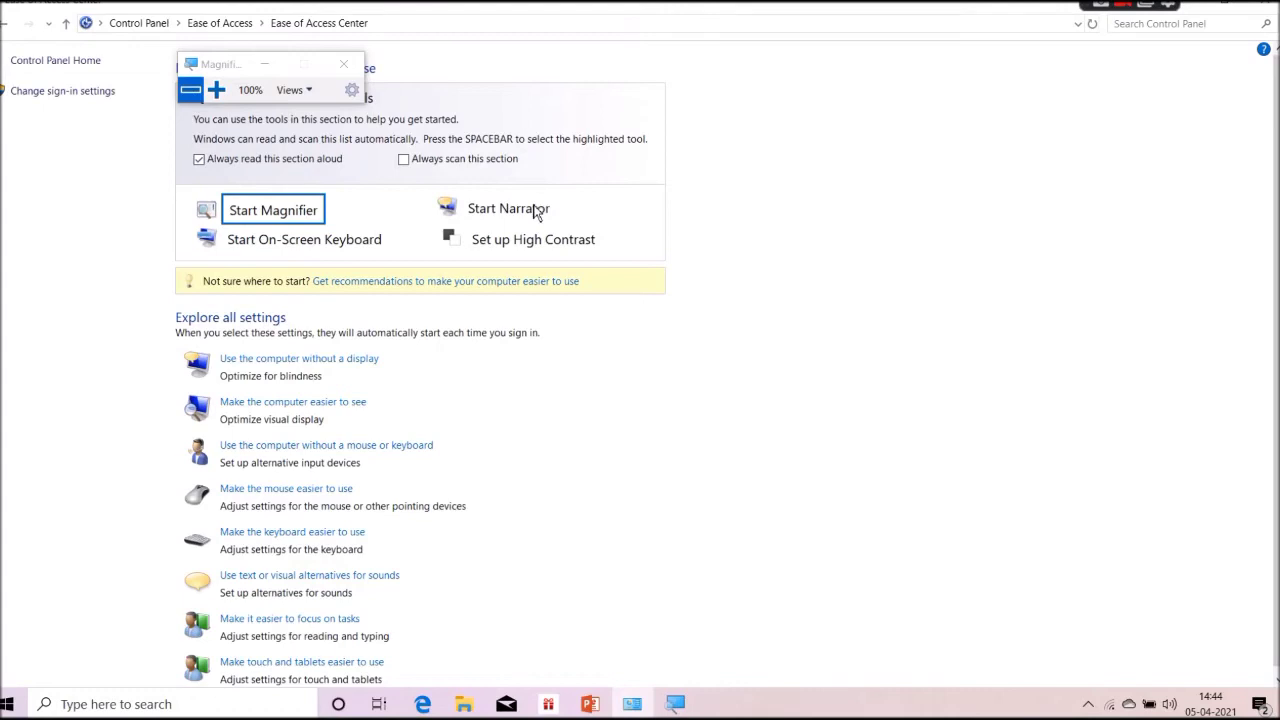
Start the On-Screen Keyboard, reposition it slightly lower, and enter the letter R with it
{"action": "left_click", "coordinate": [364, 247]}
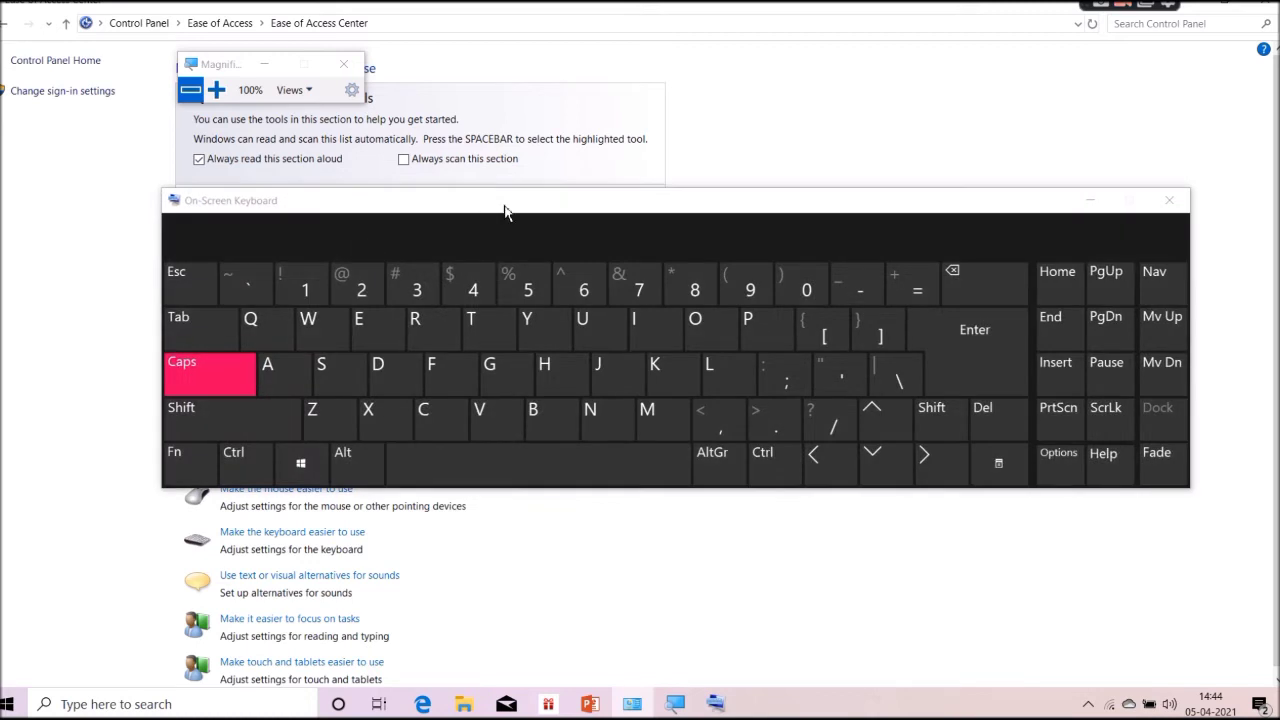
{"action": "left_click_drag", "start_coordinate": [504, 210], "coordinate": [514, 248]}
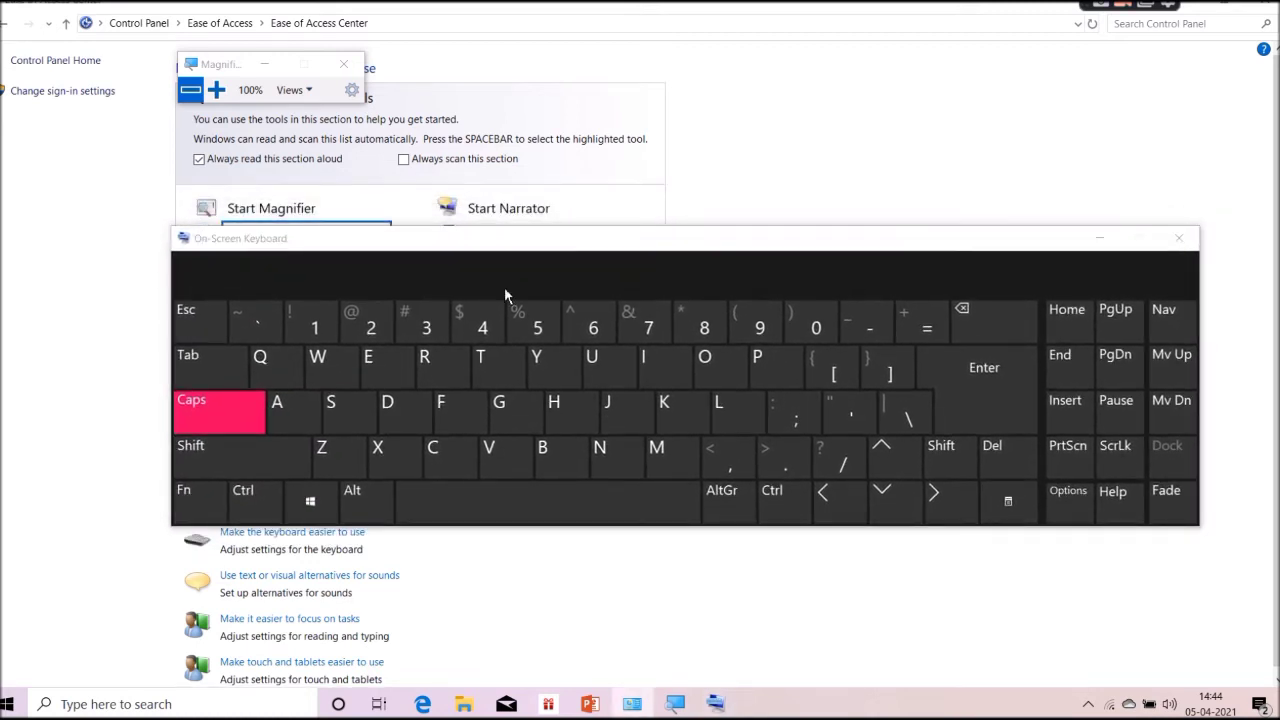
{"action": "left_click", "coordinate": [441, 371]}
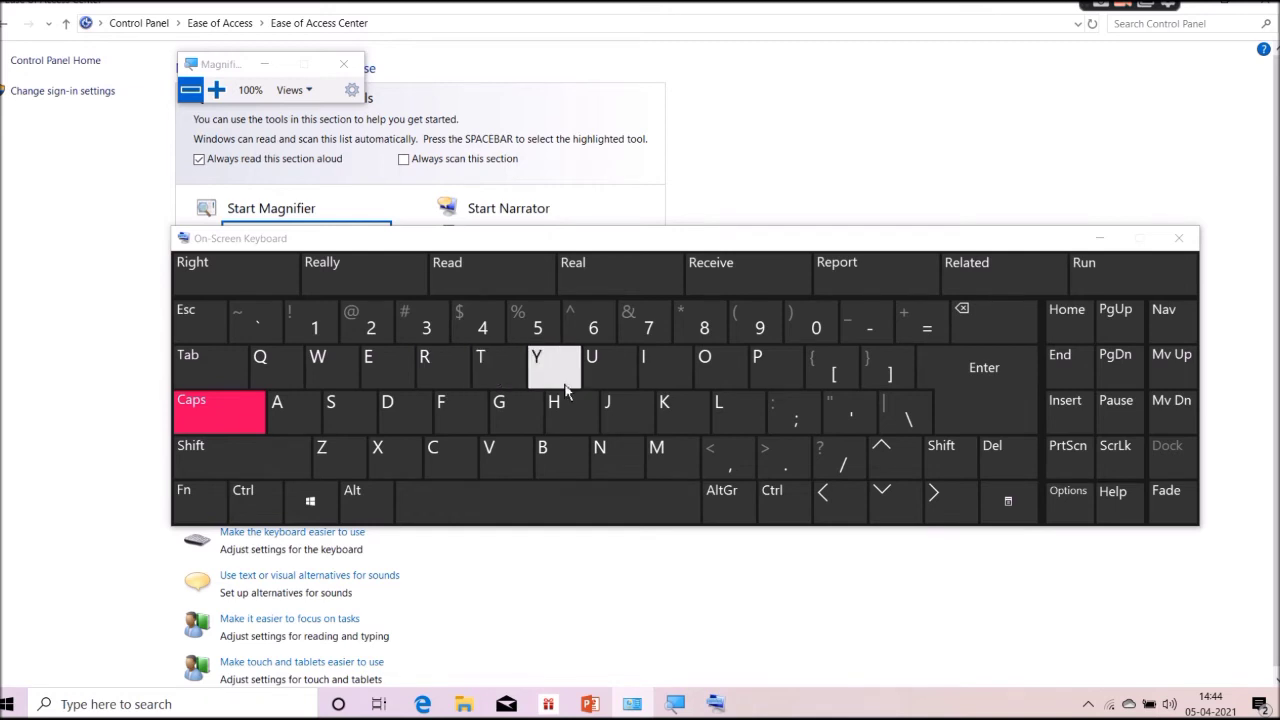
Enter a run of suggested words on the On-Screen Keyboard, including Really, good, that, also, have and be, and close the keyboard
{"action": "left_click", "coordinate": [366, 282]}
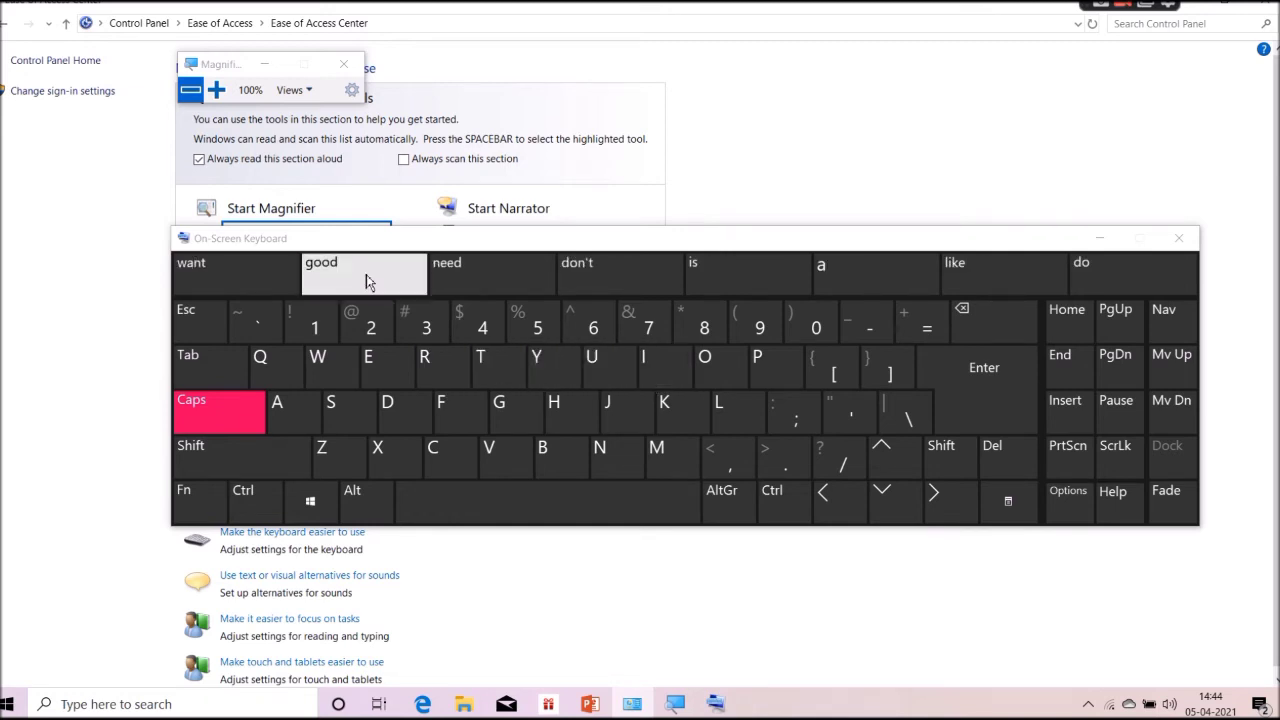
{"action": "left_click", "coordinate": [385, 282]}
{"action": "left_click", "coordinate": [474, 288]}
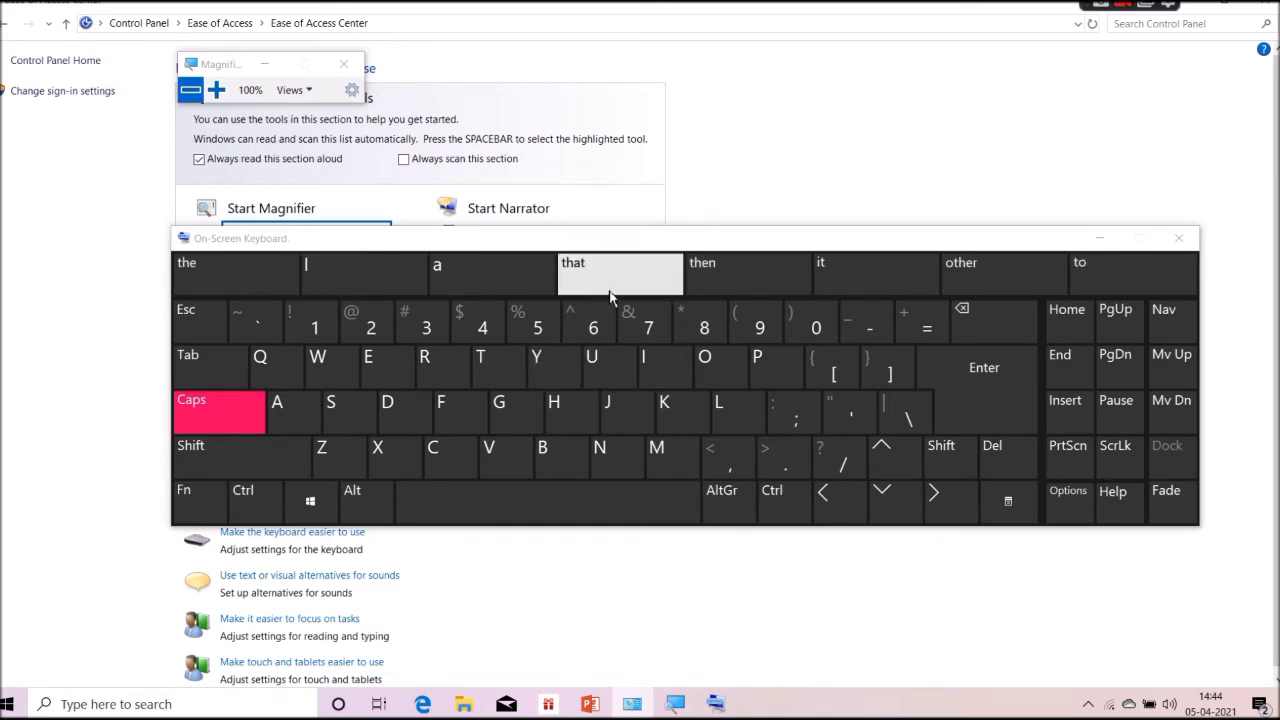
{"action": "left_click", "coordinate": [600, 290]}
{"action": "left_click", "coordinate": [868, 294]}
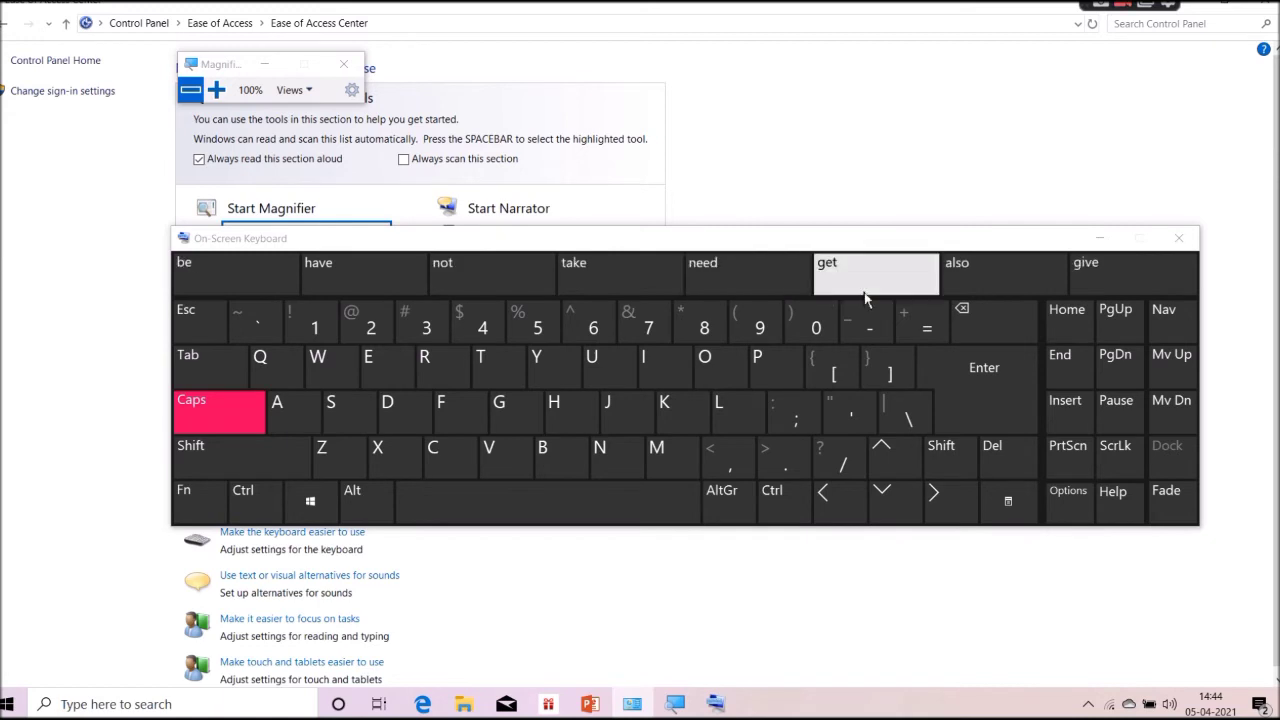
{"action": "left_click", "coordinate": [971, 286]}
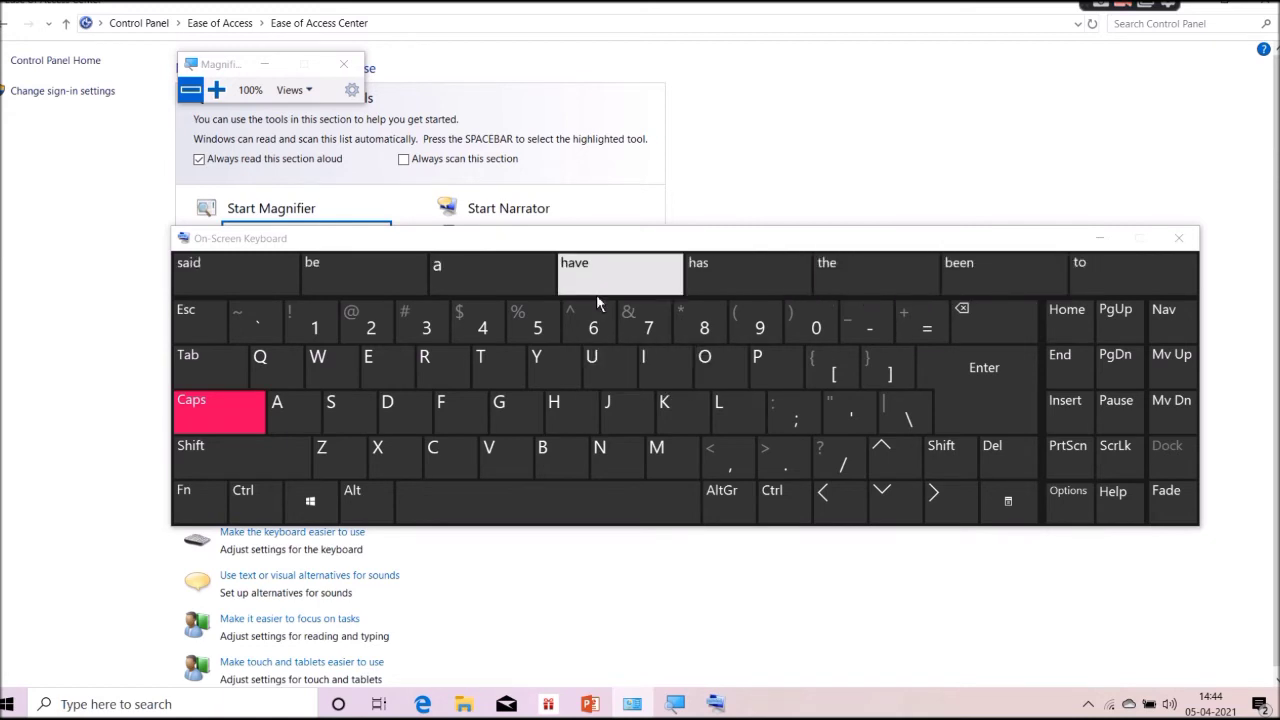
{"action": "left_click", "coordinate": [596, 294]}
{"action": "left_click", "coordinate": [490, 284]}
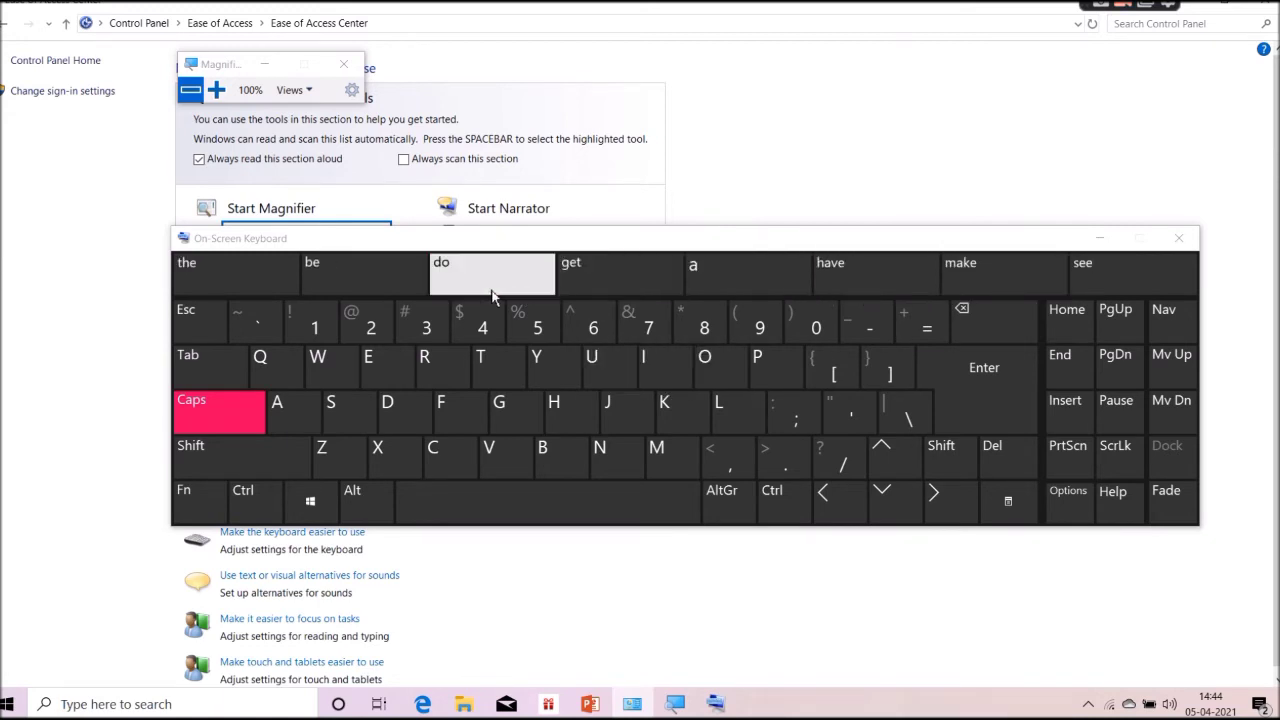
{"action": "left_click", "coordinate": [392, 282]}
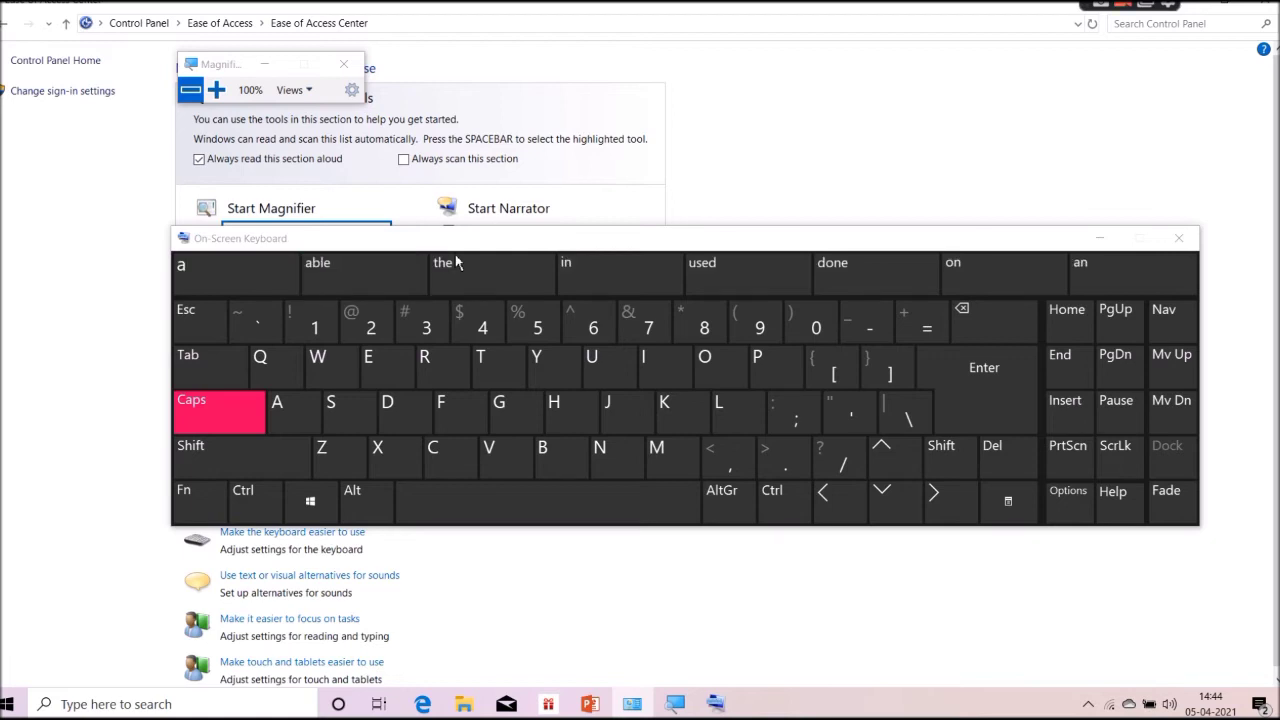
{"action": "left_click_drag", "start_coordinate": [461, 254], "coordinate": [476, 322]}
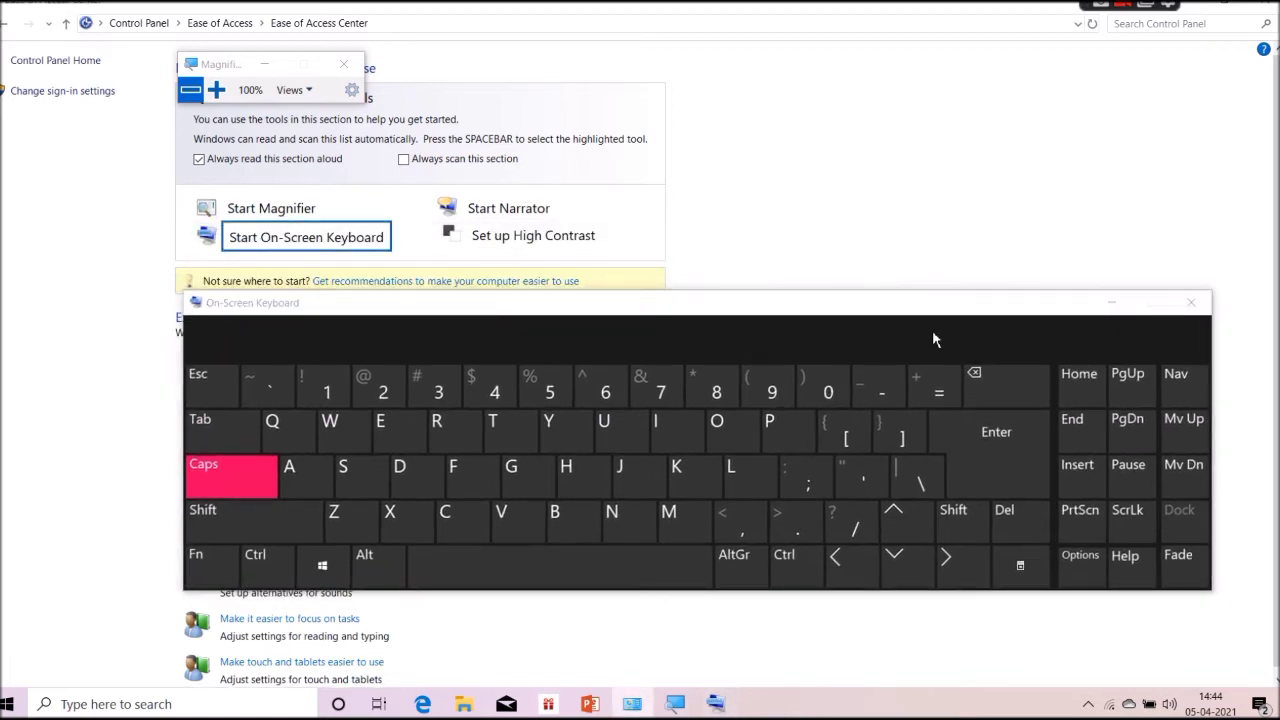
{"action": "left_click", "coordinate": [1191, 302]}
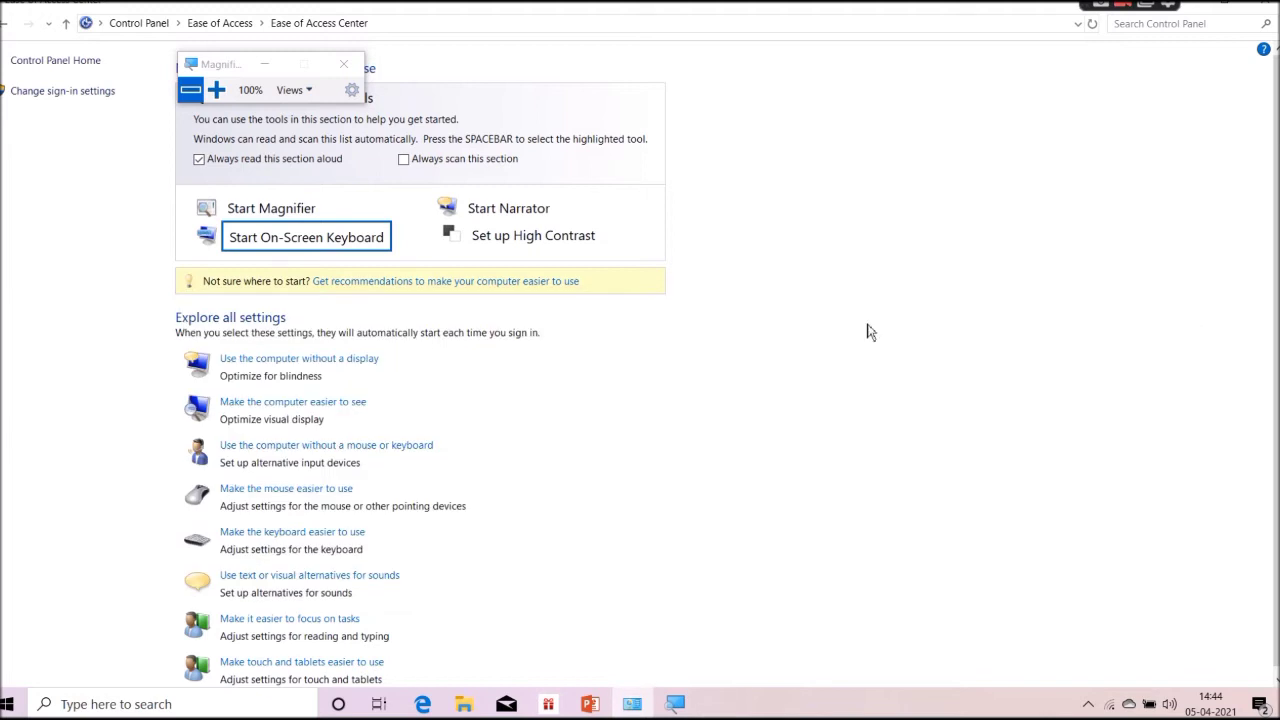
Start Narrator, accept its keyboard changes notice, and close the Narrator Home window
{"action": "left_click", "coordinate": [524, 213]}
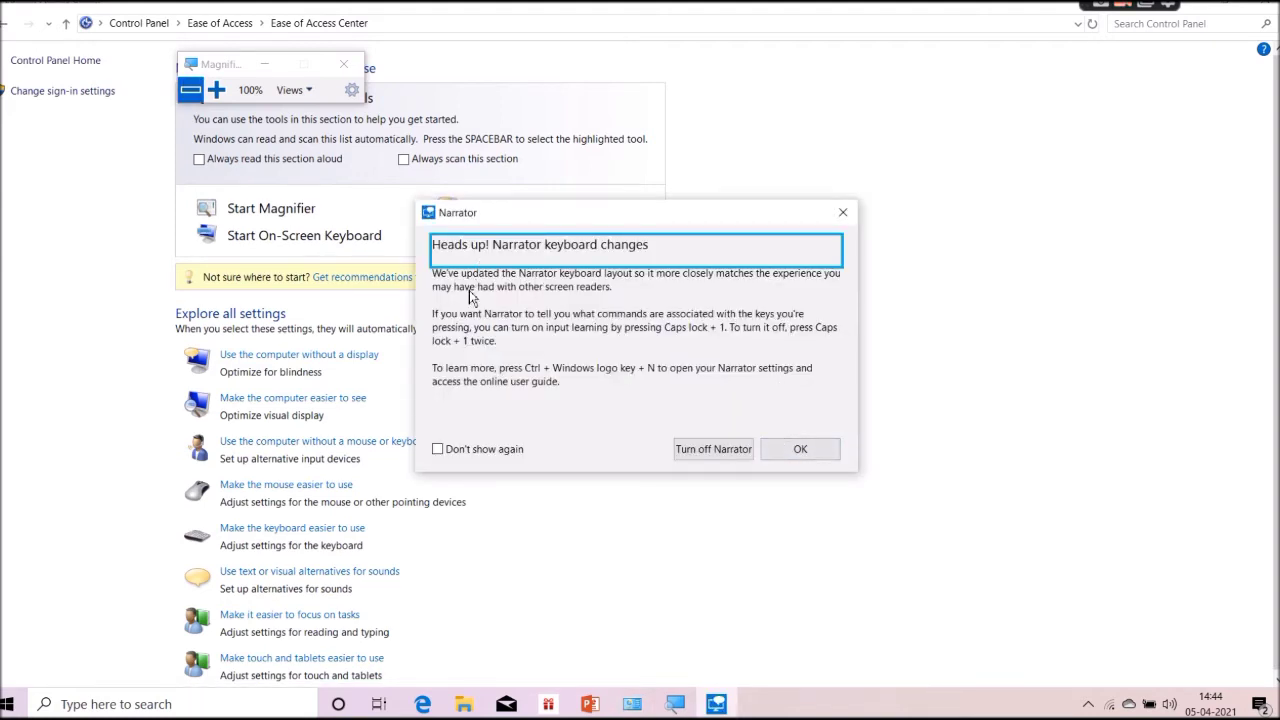
{"action": "left_click", "coordinate": [797, 450]}
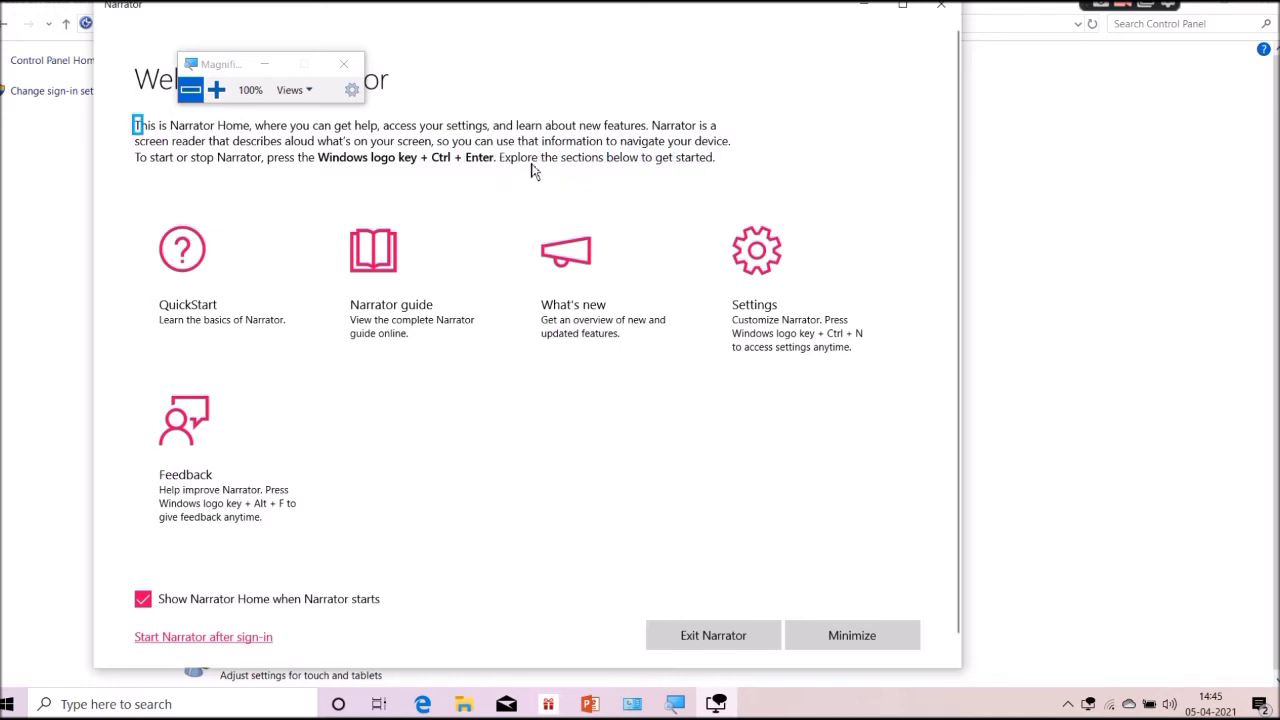
{"action": "left_click", "coordinate": [942, 12]}
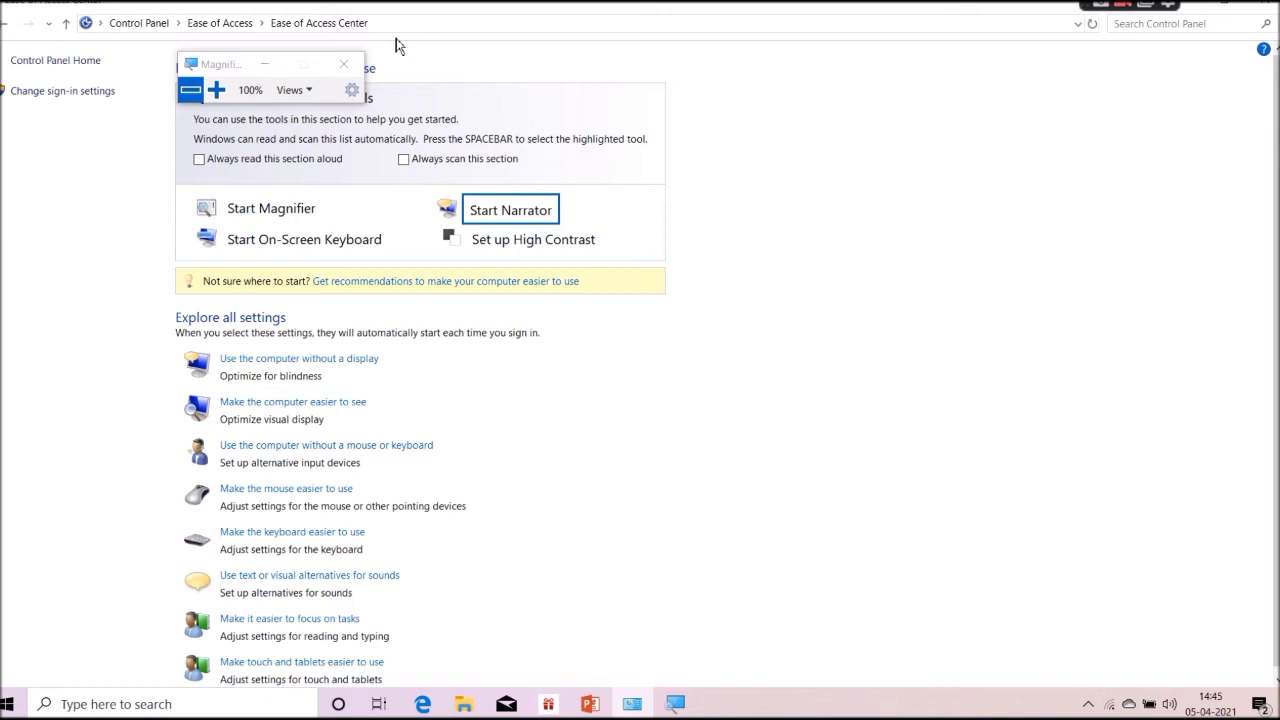
Start Narrator again, accepting its keyboard notice, and close both Magnifier and Narrator
{"action": "left_click", "coordinate": [513, 209]}
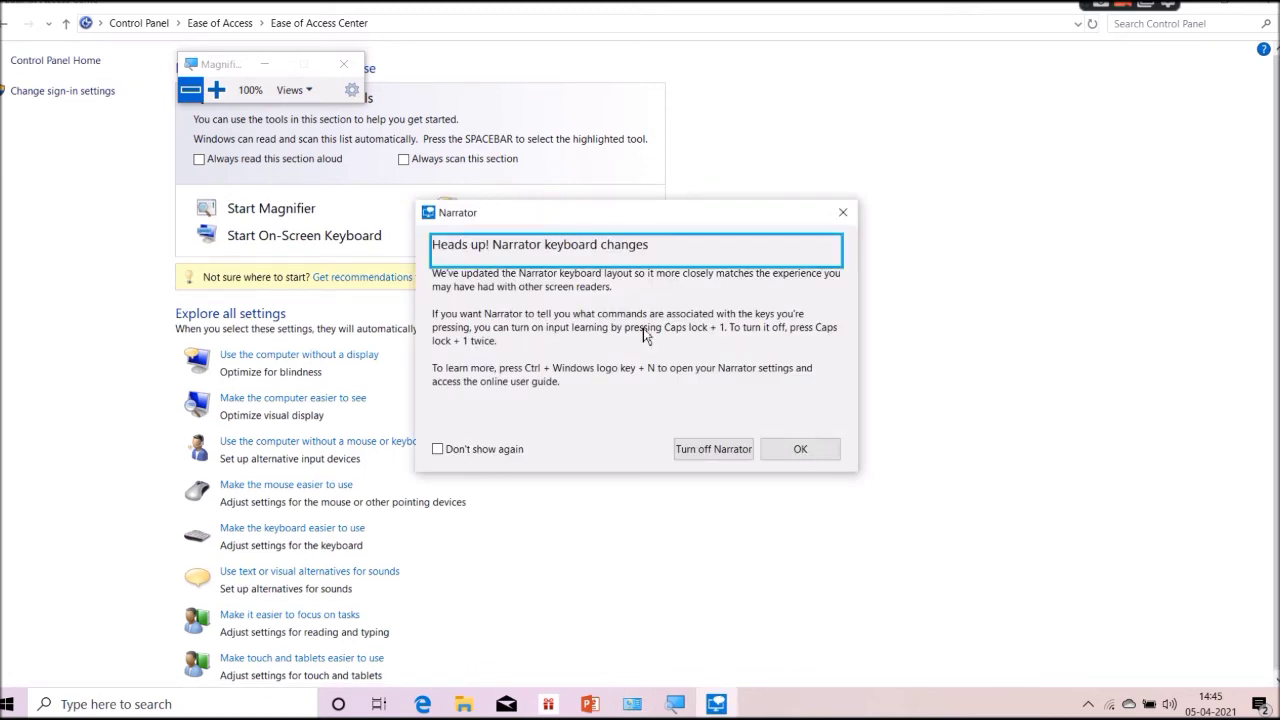
{"action": "left_click", "coordinate": [798, 455]}
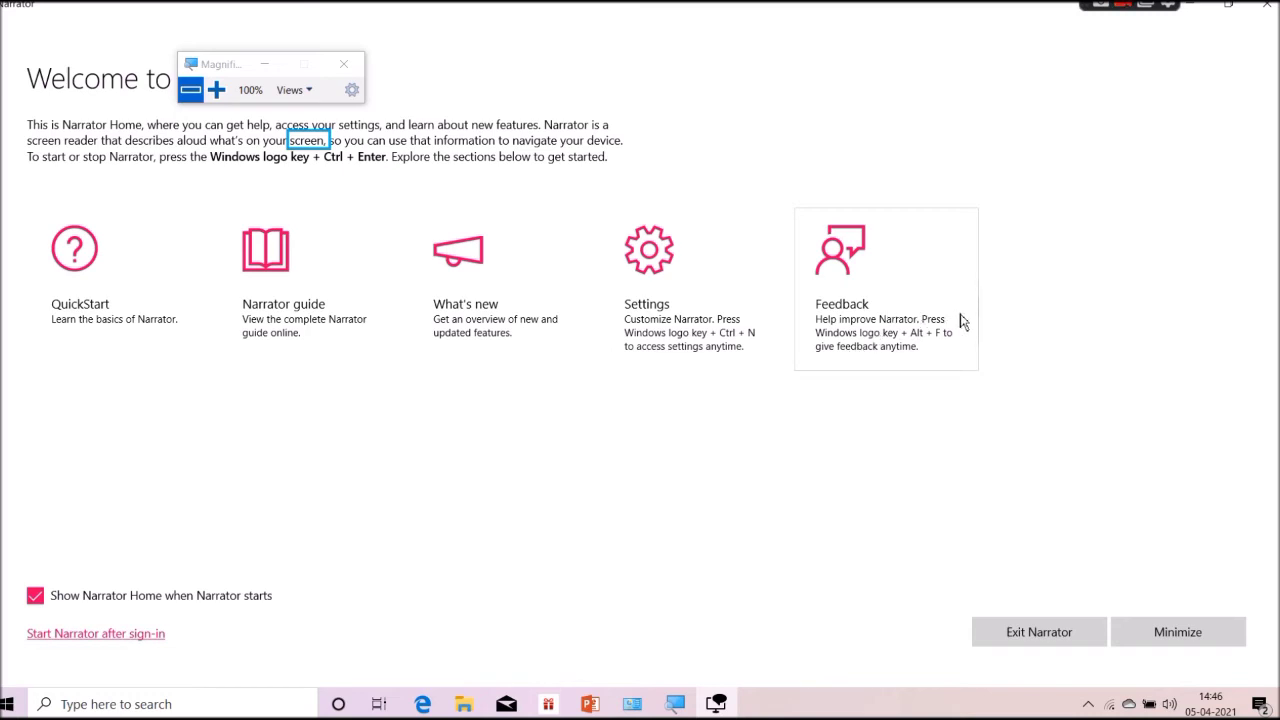
{"action": "left_click", "coordinate": [343, 63]}
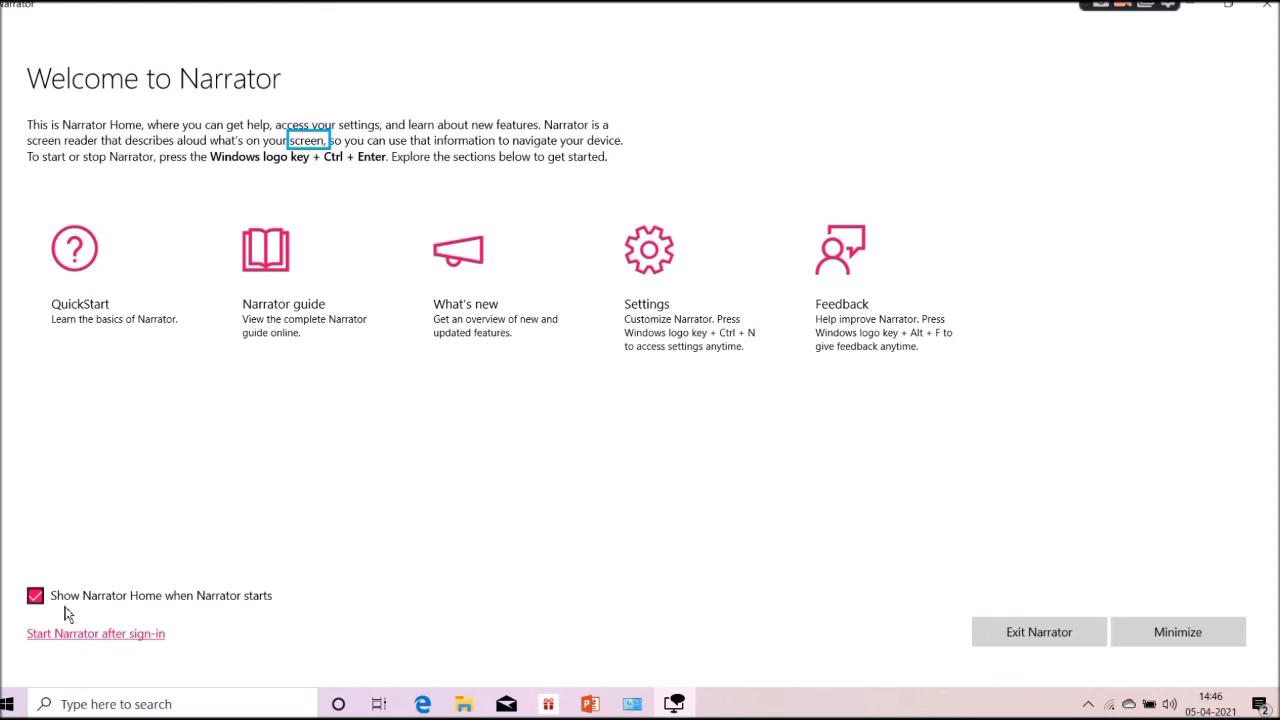
{"action": "left_click", "coordinate": [1270, 15]}
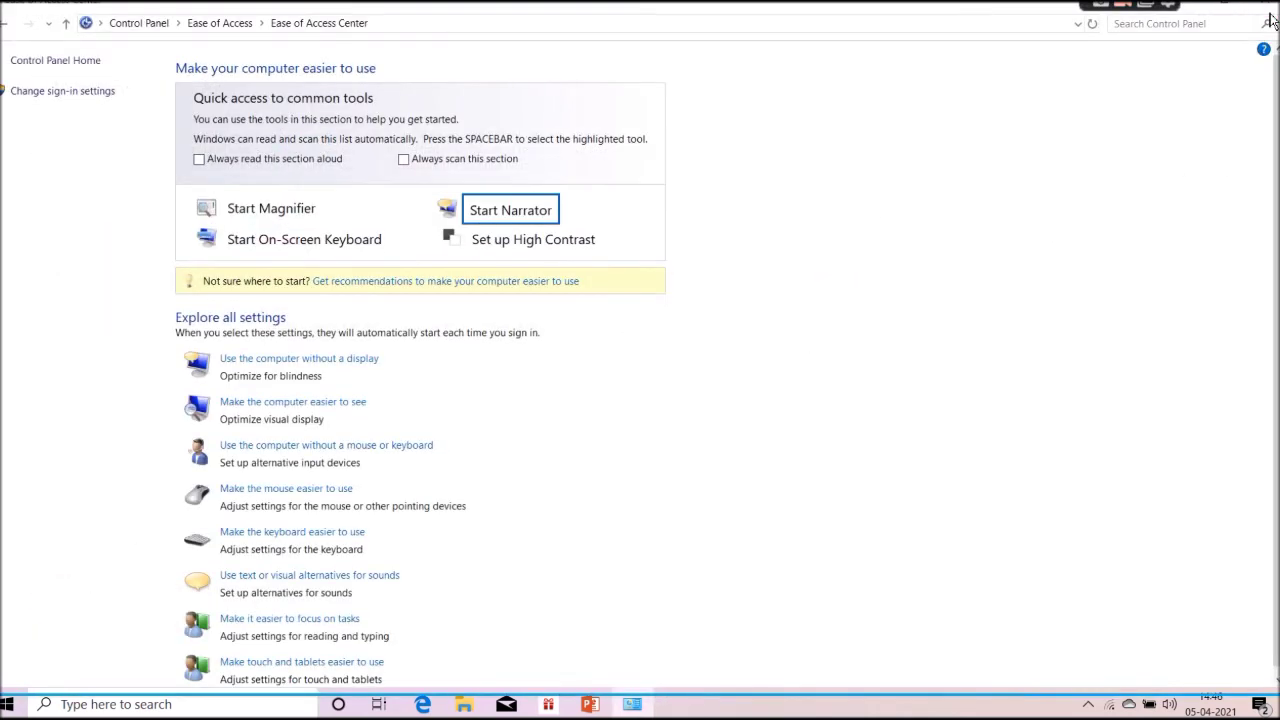
Open the High Contrast setup page, try a blinking cursor thickness of 16, and set it to 2
{"action": "left_click", "coordinate": [522, 248]}
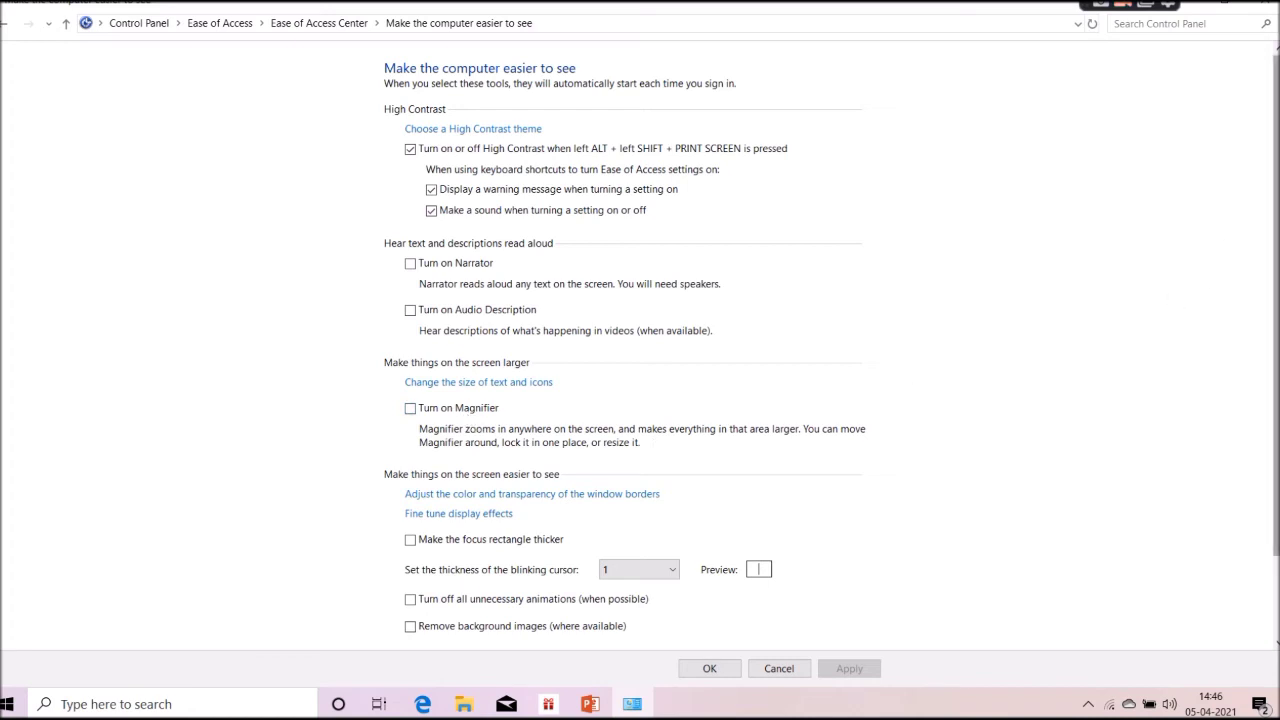
{"action": "scroll", "coordinate": [1270, 212], "scroll_direction": "down", "scroll_amount": 1}
{"action": "scroll", "coordinate": [1270, 212], "scroll_direction": "down", "scroll_amount": 1}
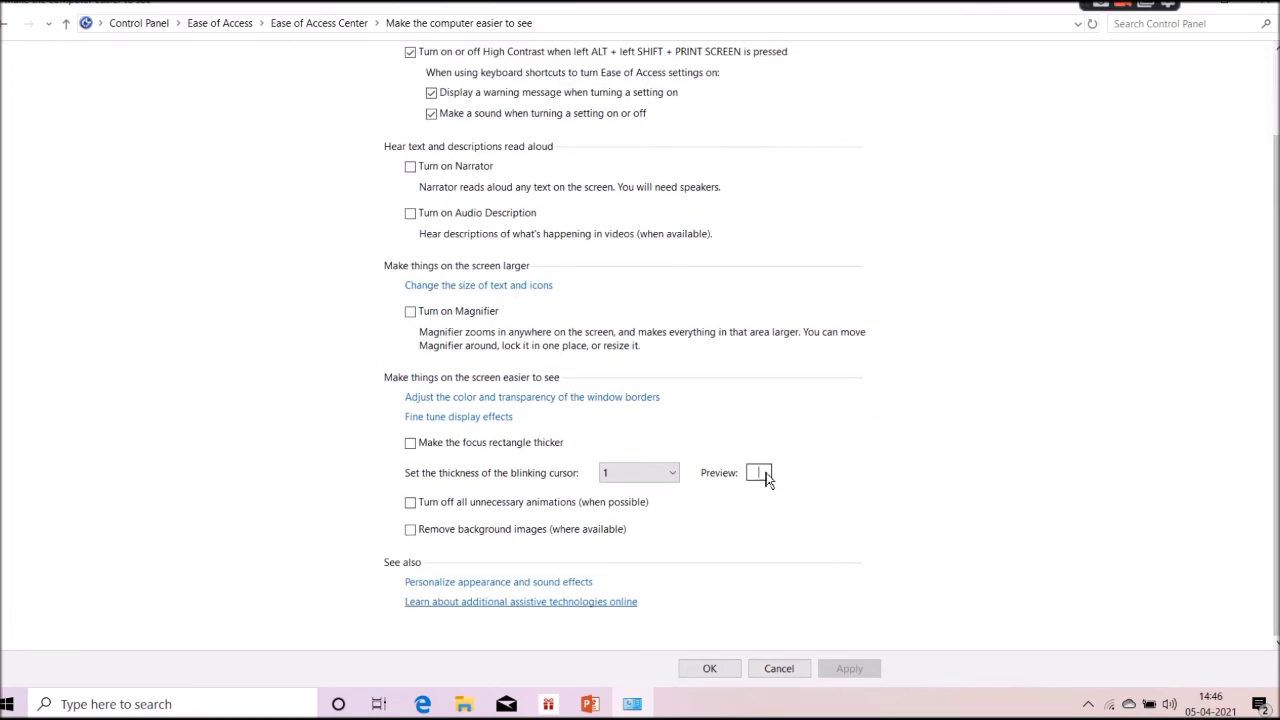
{"action": "left_click", "coordinate": [660, 472]}
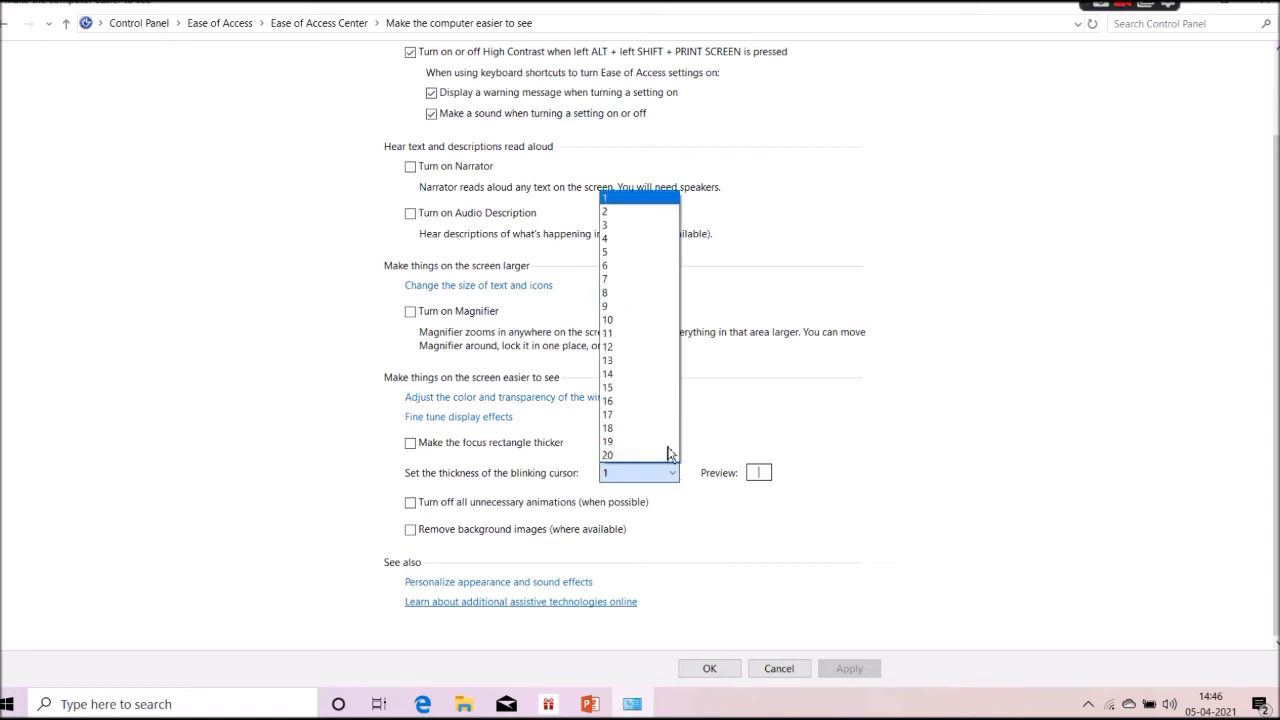
{"action": "left_click", "coordinate": [647, 401]}
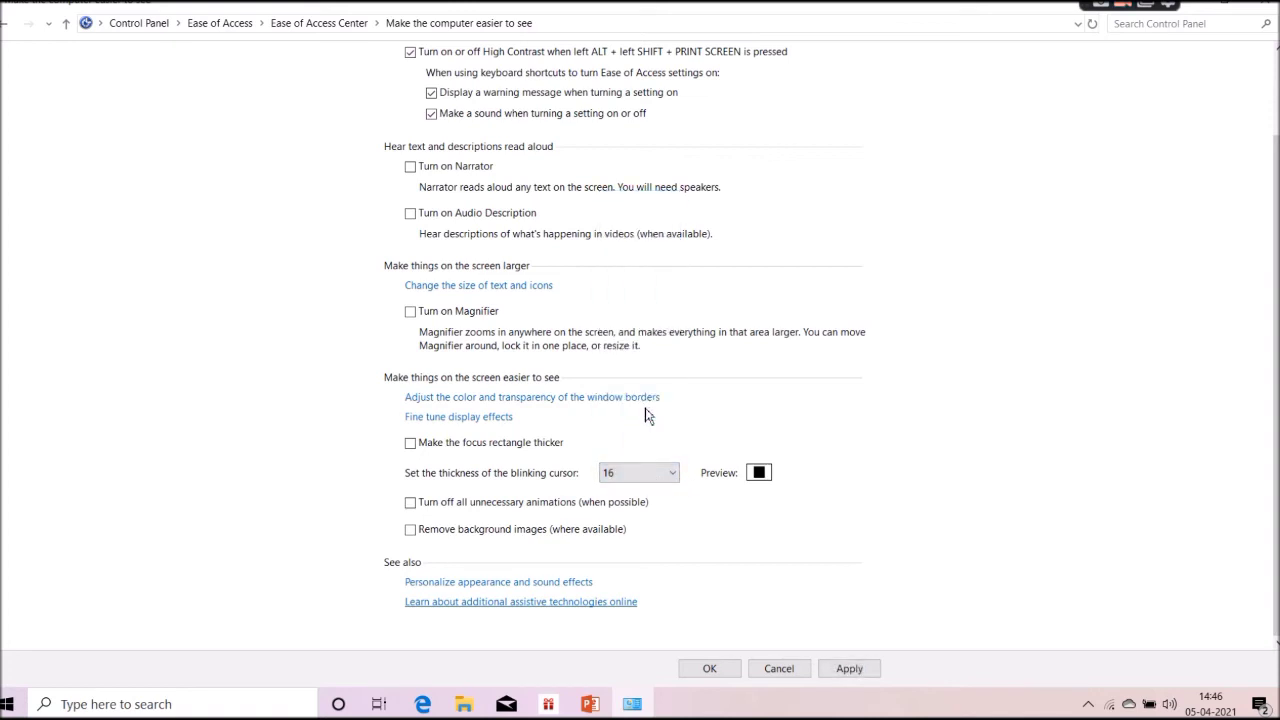
{"action": "left_click", "coordinate": [658, 477]}
{"action": "left_click", "coordinate": [635, 211]}
Open a blank Notepad window using the Run command
{"action": "key", "text": "super+r"}
{"action": "type", "text": "NO"}
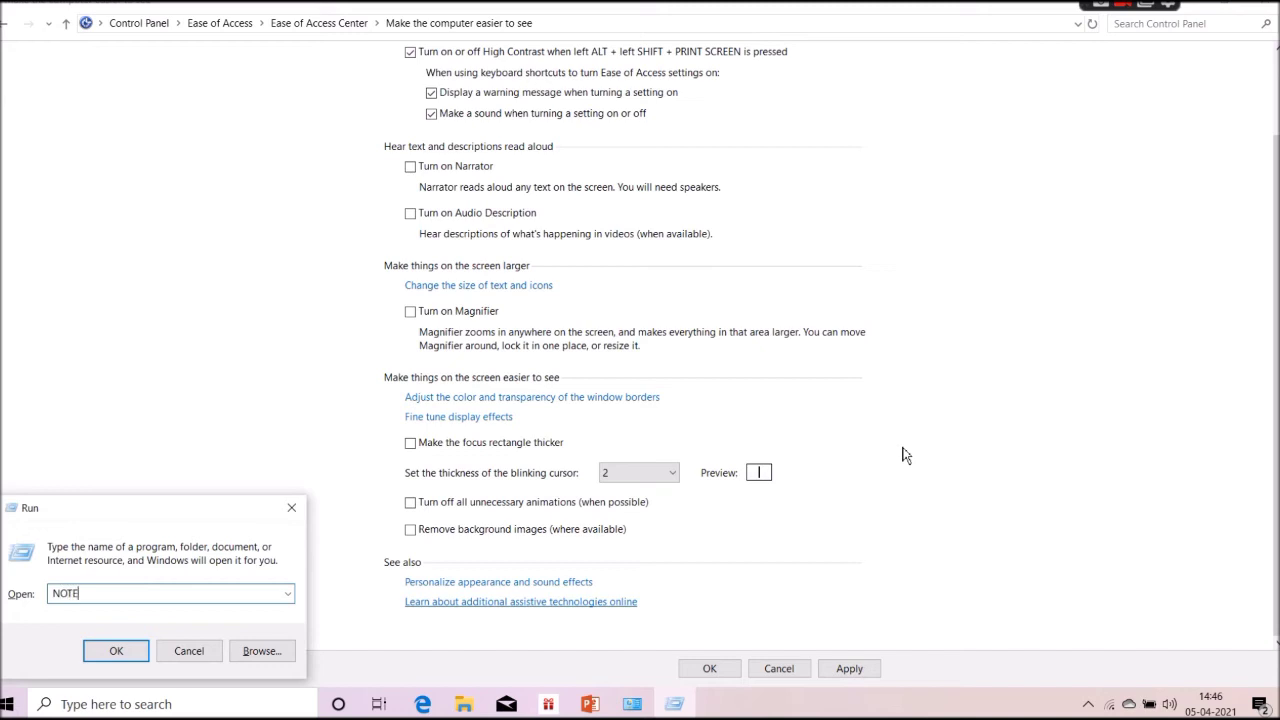
{"action": "key", "text": "Return"}
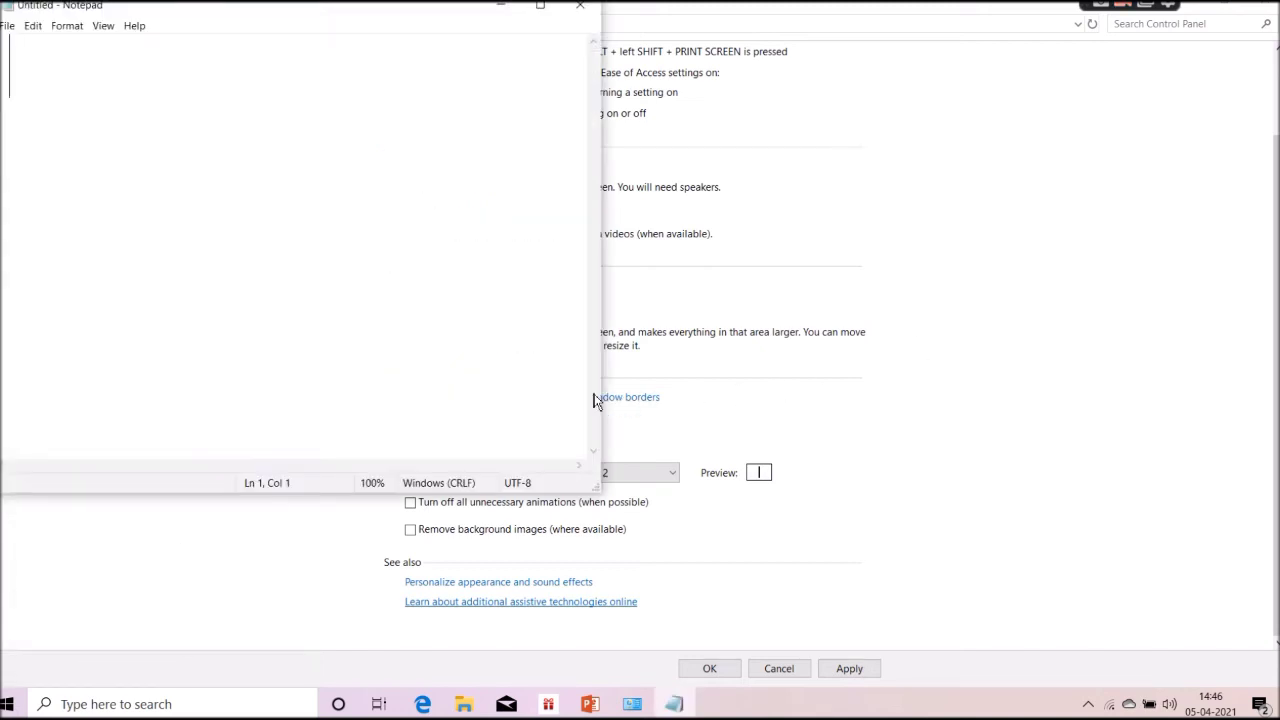
Set the blinking cursor thickness to 19 and test it by entering GBHGH in the open Notepad window
{"action": "left_click", "coordinate": [670, 470]}
{"action": "left_click", "coordinate": [640, 441]}
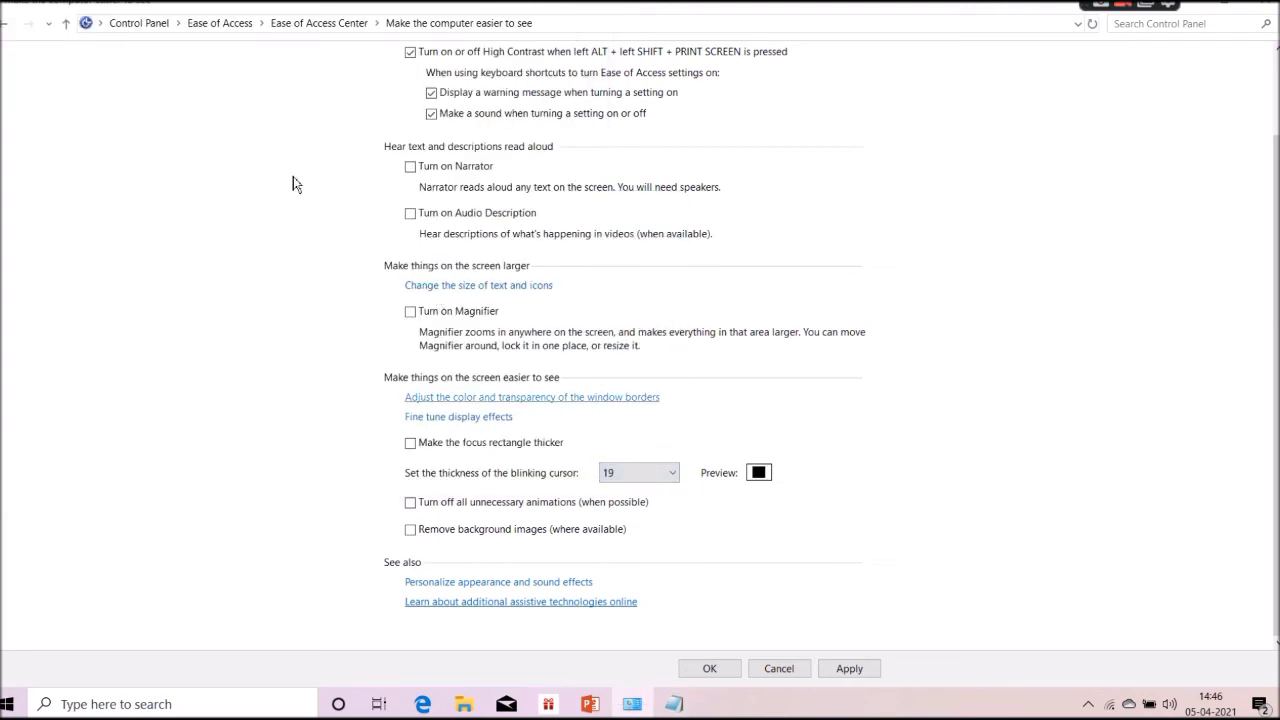
{"action": "left_click", "coordinate": [673, 704]}
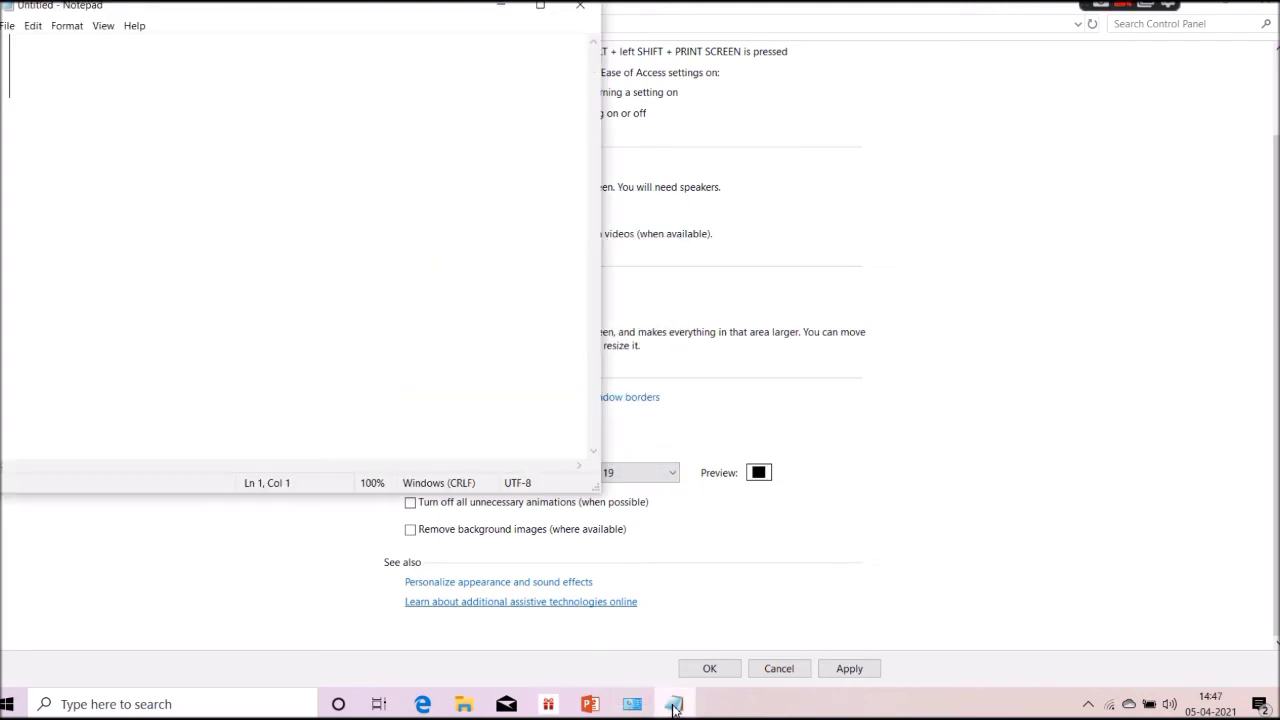
{"action": "type", "text": "GBHGH"}
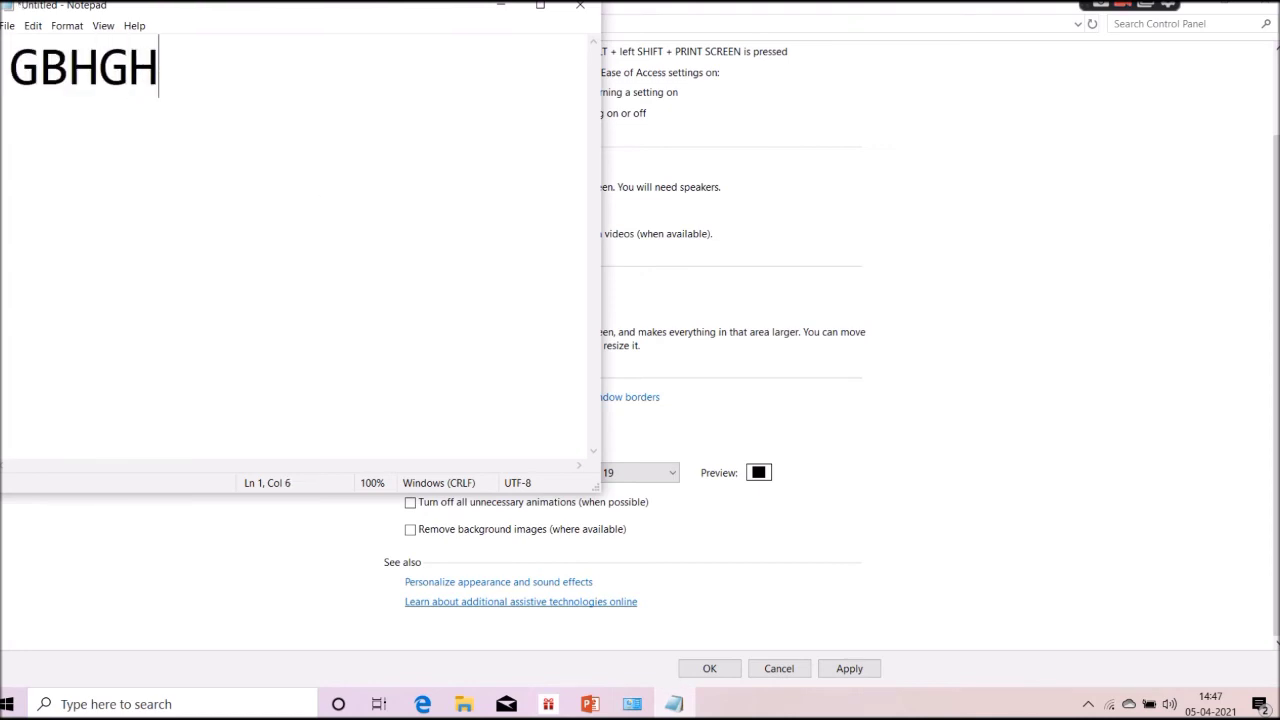
Close Notepad without saving the text, and apply and confirm the blinking cursor thickness setting
{"action": "left_click", "coordinate": [589, 20]}
{"action": "left_click", "coordinate": [669, 350]}
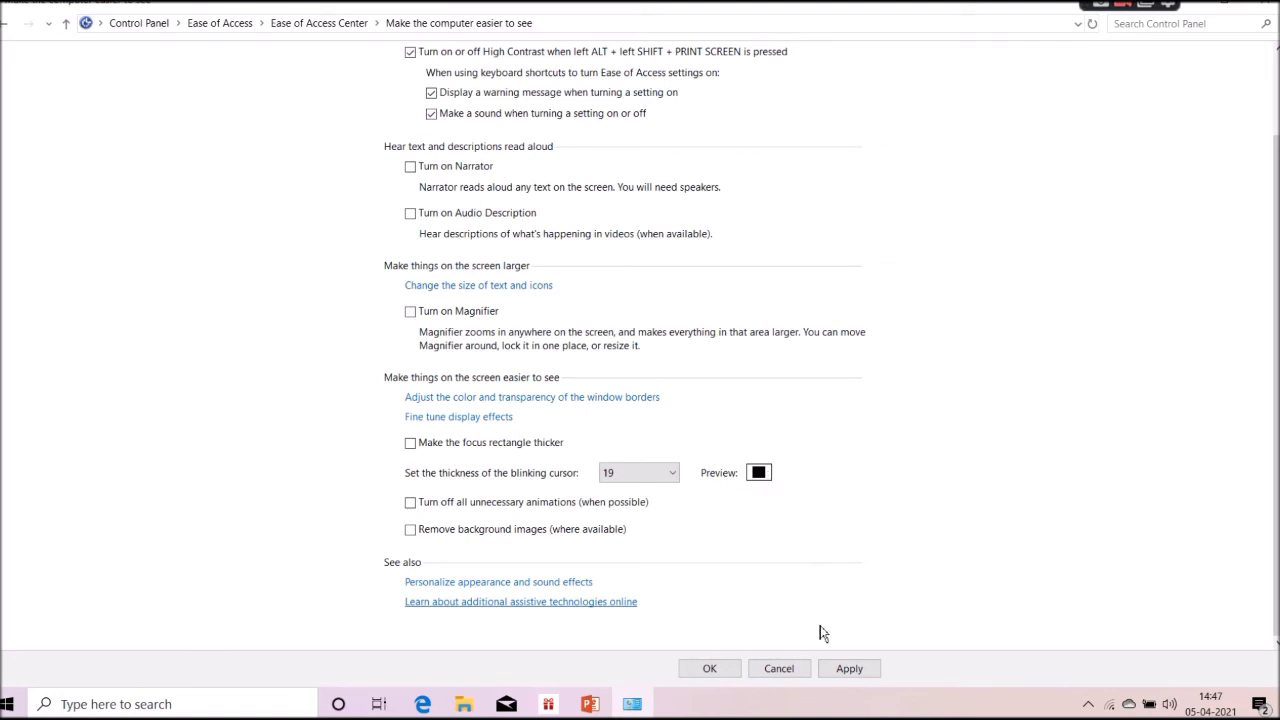
{"action": "left_click", "coordinate": [873, 670]}
{"action": "left_click", "coordinate": [730, 668]}
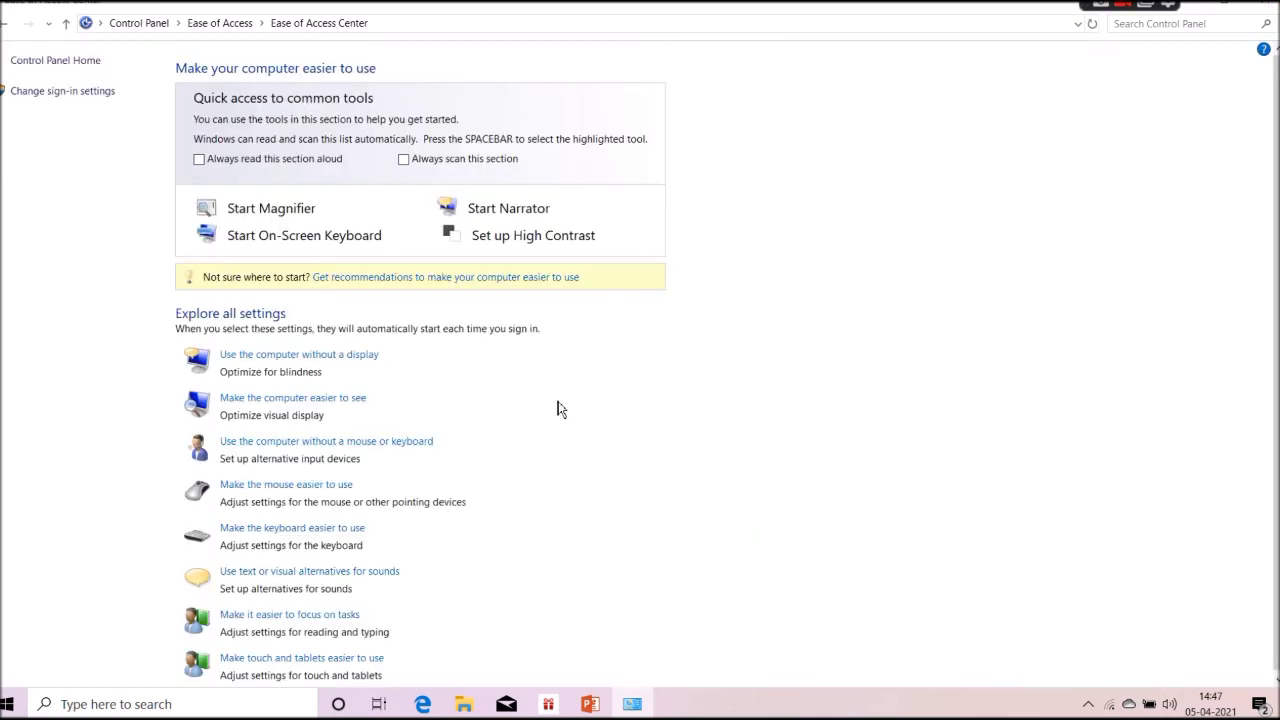
Test the cursor in a new Notepad window by entering DHWUJFHF, and close it without saving
{"action": "key", "text": "super+r"}
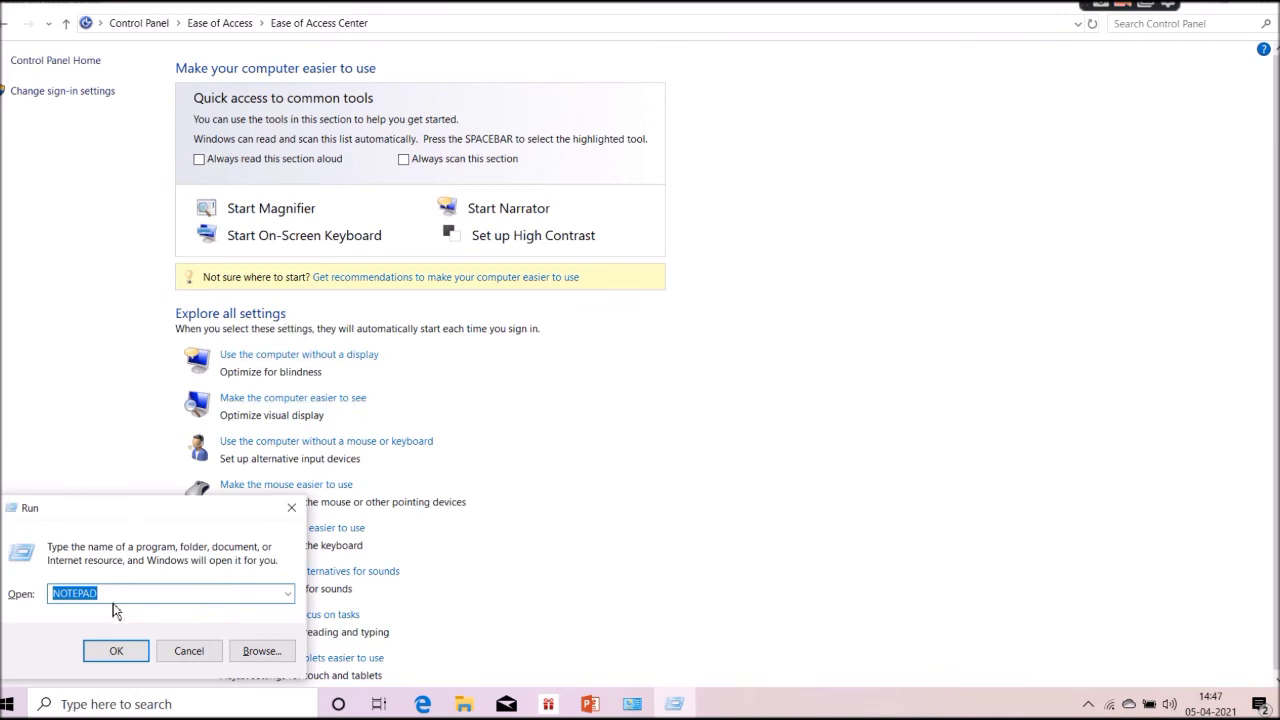
{"action": "key", "text": "Return"}
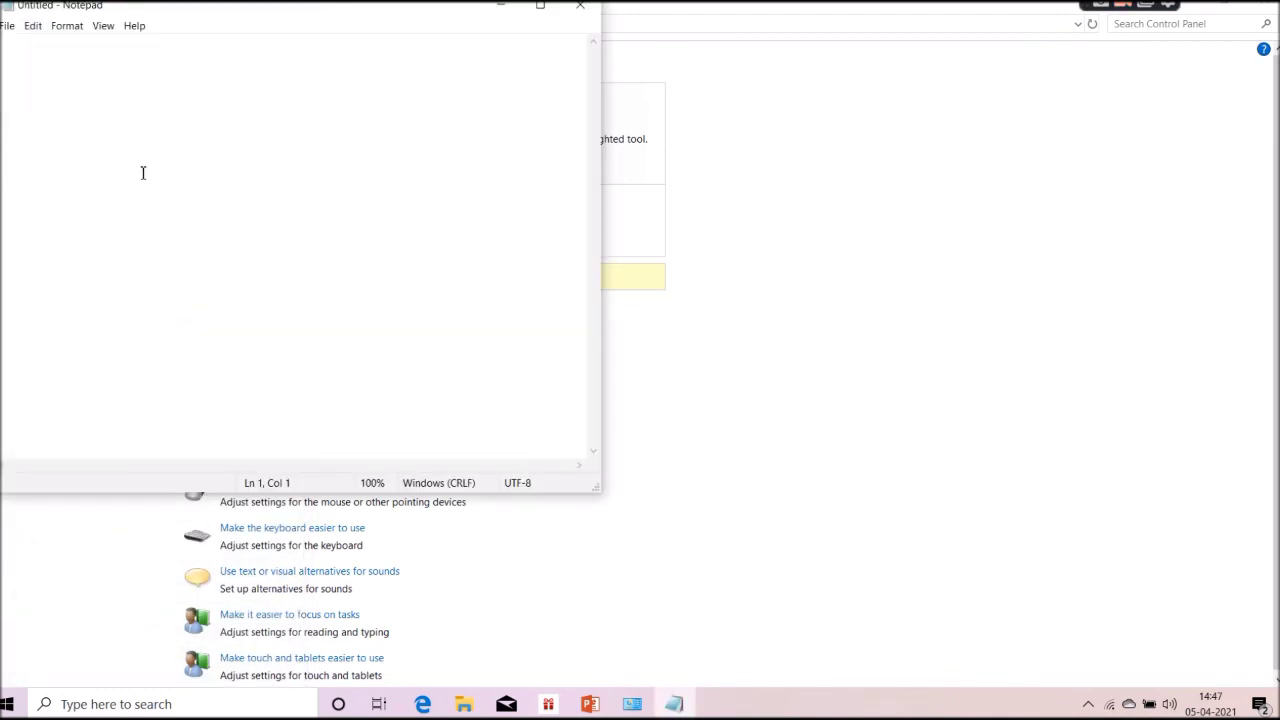
{"action": "type", "text": "DHWUJFHF"}
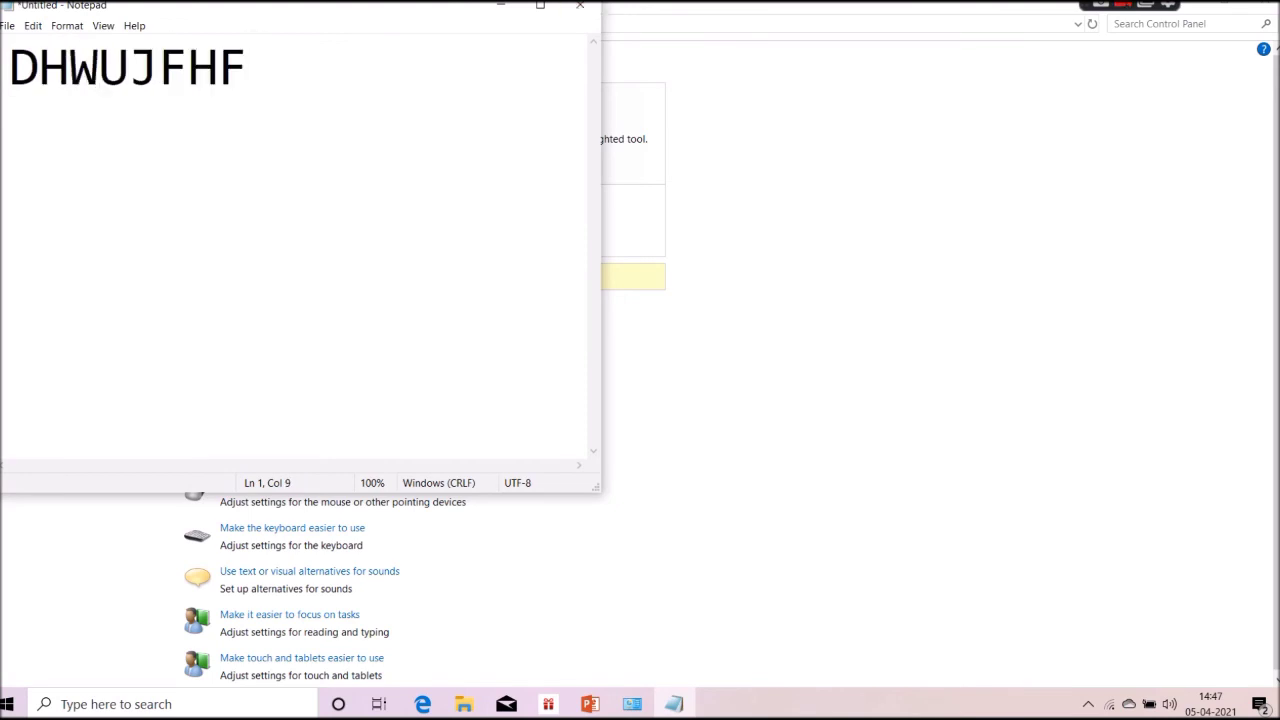
{"action": "left_click", "coordinate": [580, 6]}
{"action": "left_click", "coordinate": [668, 346]}
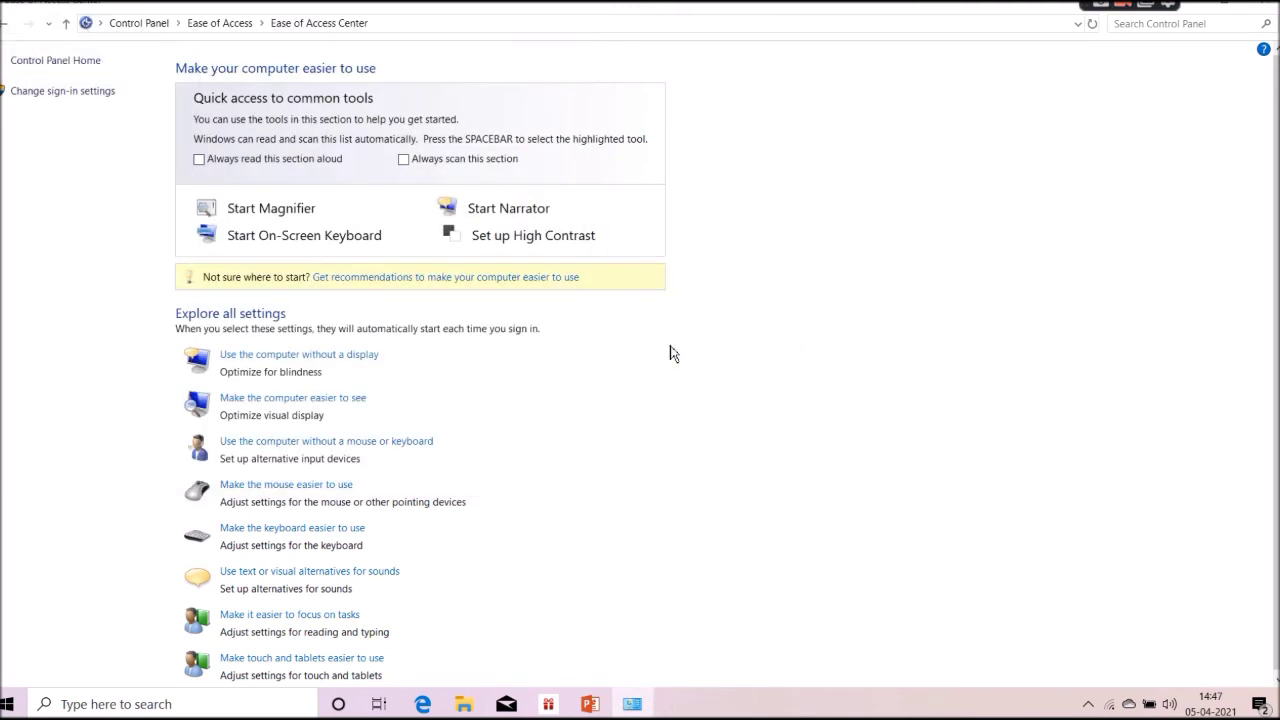
Reopen the High Contrast setup page, try a blinking cursor thickness of 1, and return to the Ease of Access Center without applying it
{"action": "left_click", "coordinate": [563, 246]}
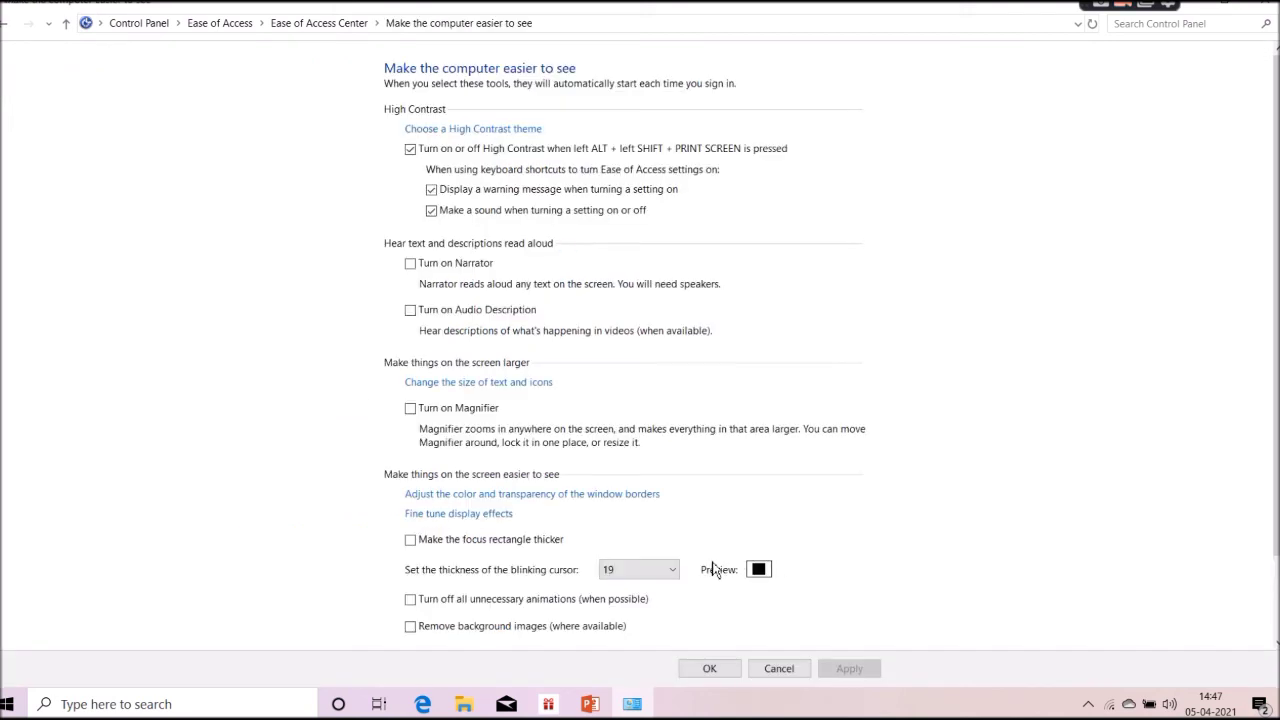
{"action": "left_click", "coordinate": [675, 570]}
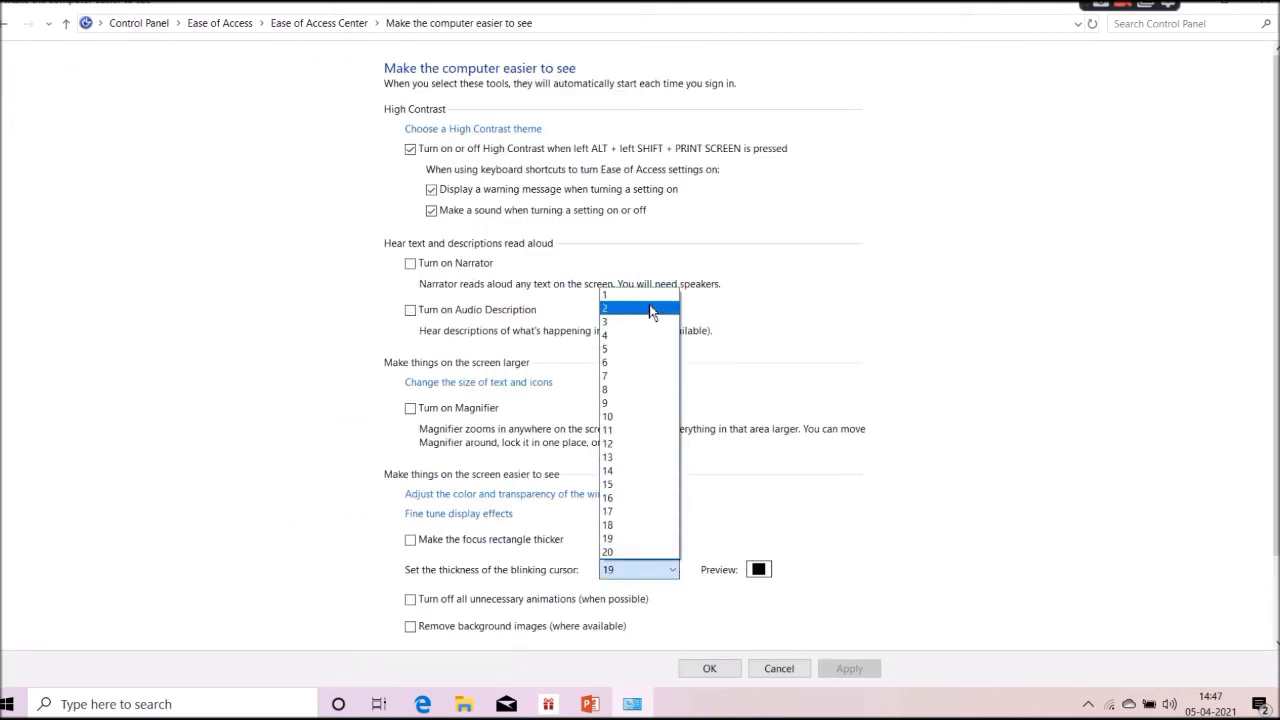
{"action": "left_click", "coordinate": [648, 298]}
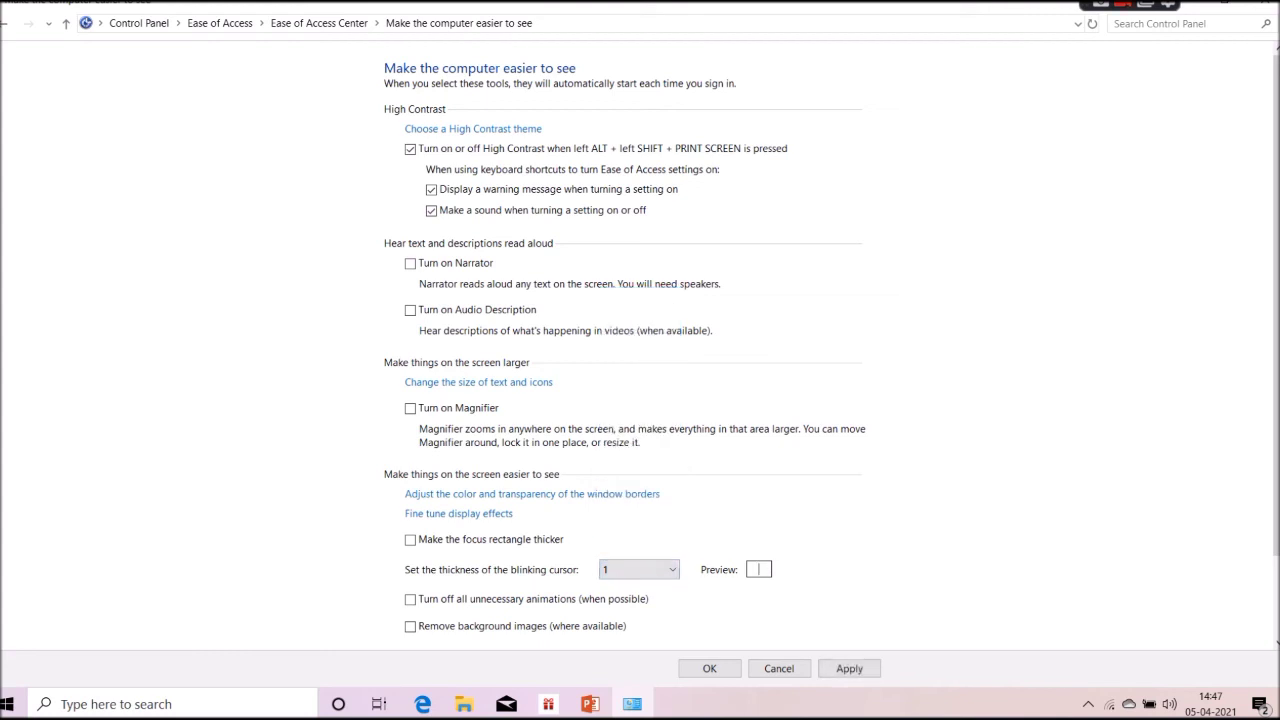
{"action": "scroll", "coordinate": [648, 305], "scroll_direction": "down", "scroll_amount": 1}
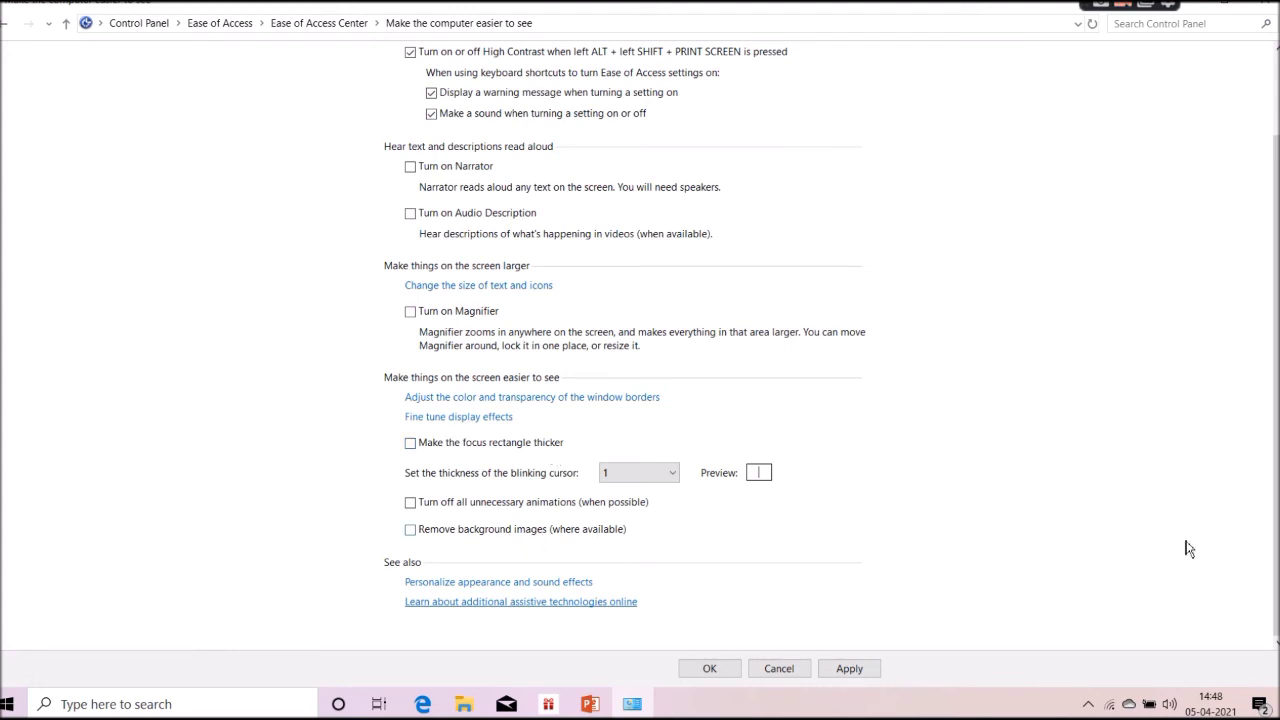
{"action": "scroll", "coordinate": [1275, 380], "scroll_direction": "up", "scroll_amount": 2}
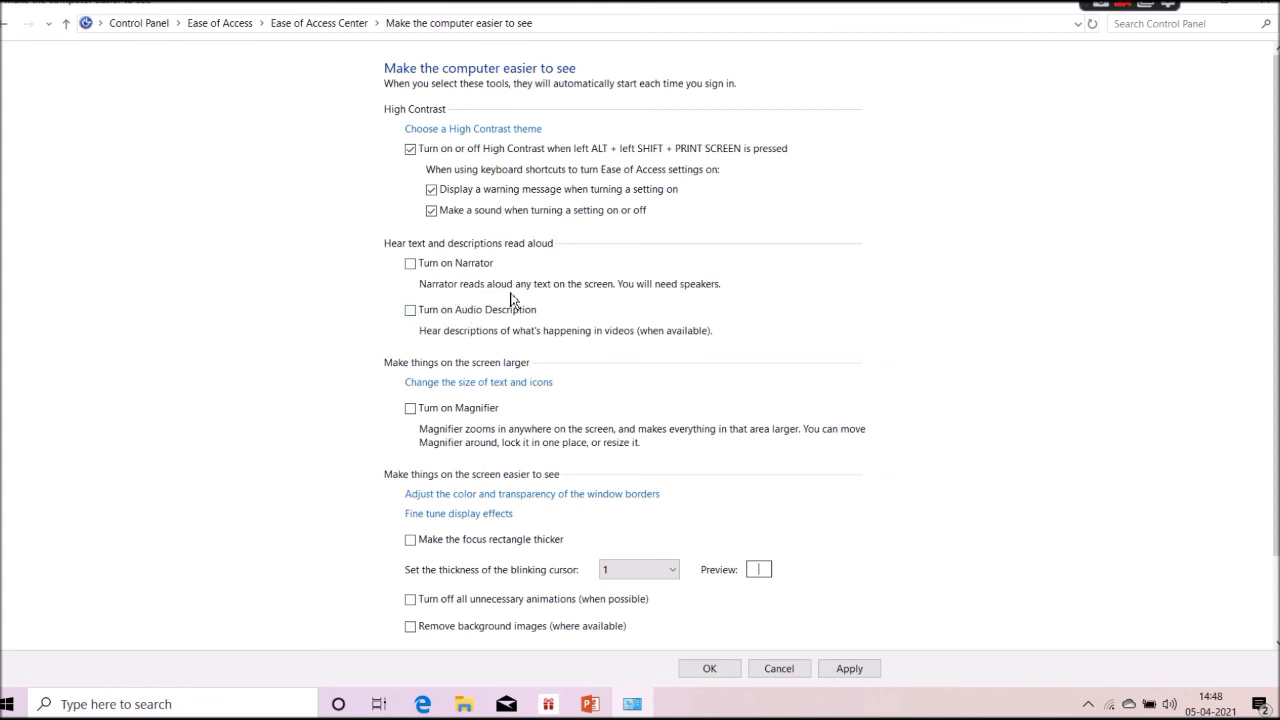
{"action": "left_click", "coordinate": [66, 23]}
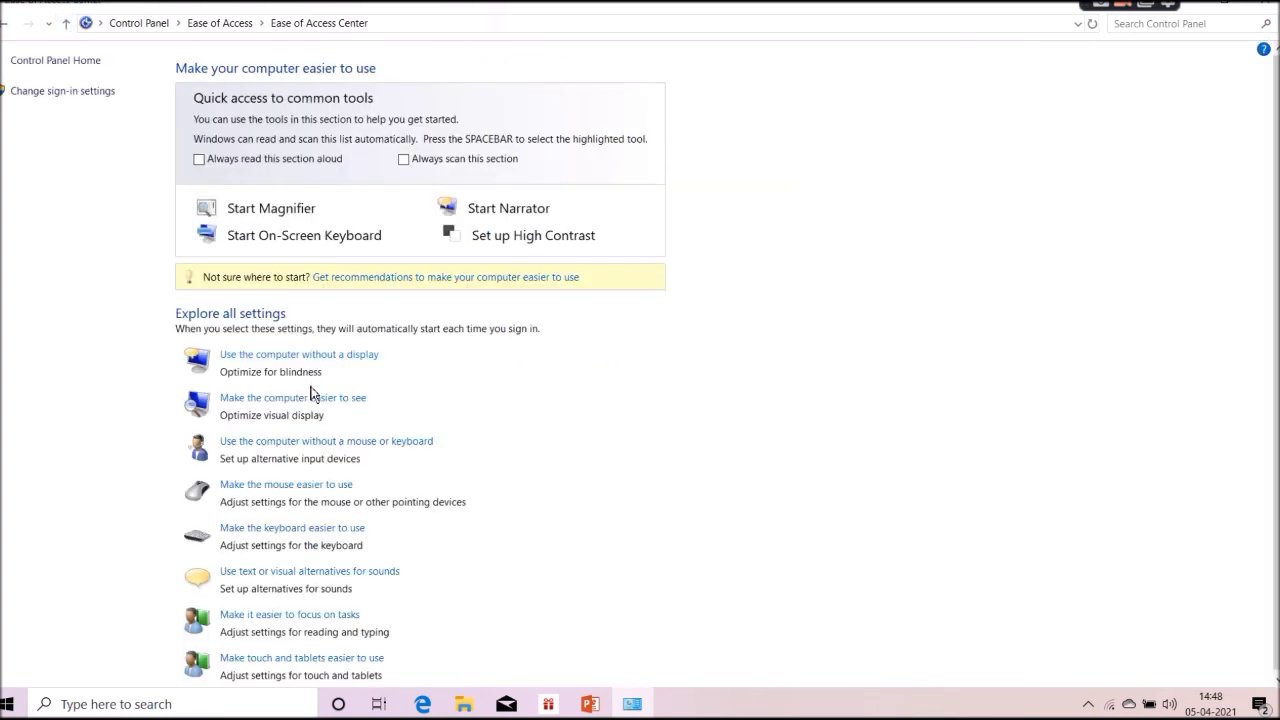
View the mouse pointer, Mouse Keys and window management options for making the mouse easier to use, and return to the Ease of Access Center
{"action": "left_click", "coordinate": [314, 488]}
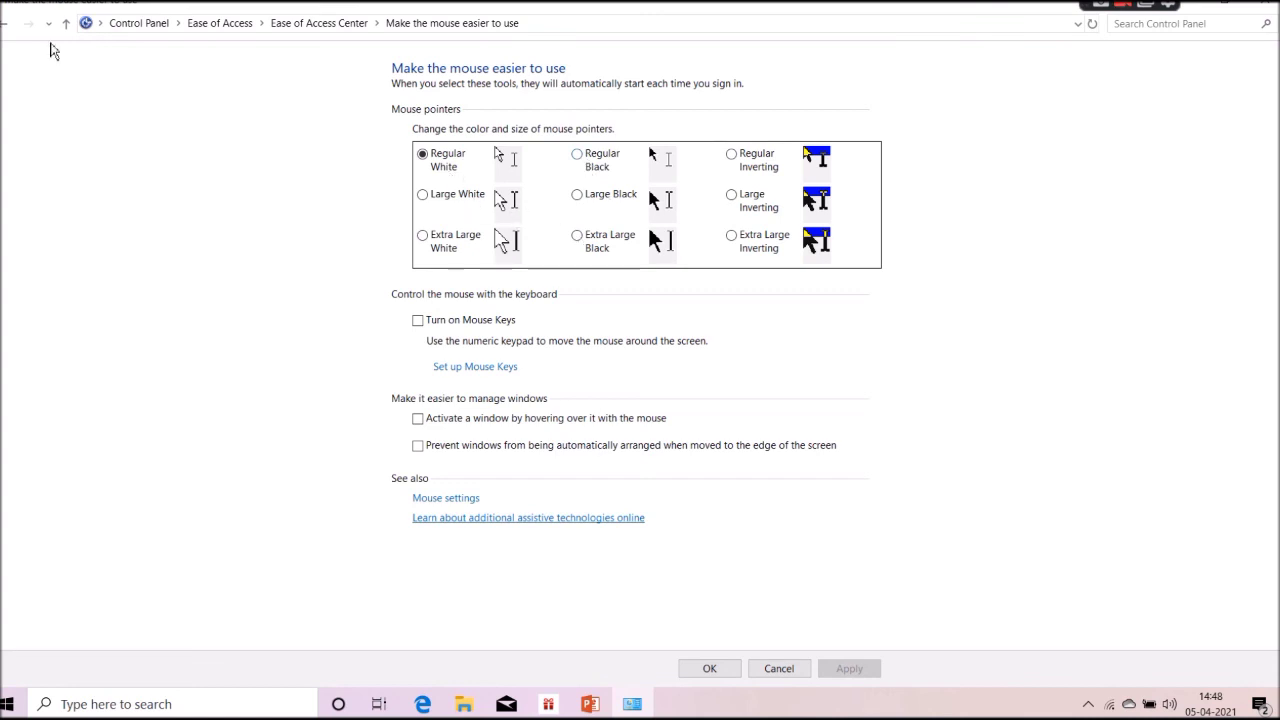
{"action": "left_click", "coordinate": [85, 30]}
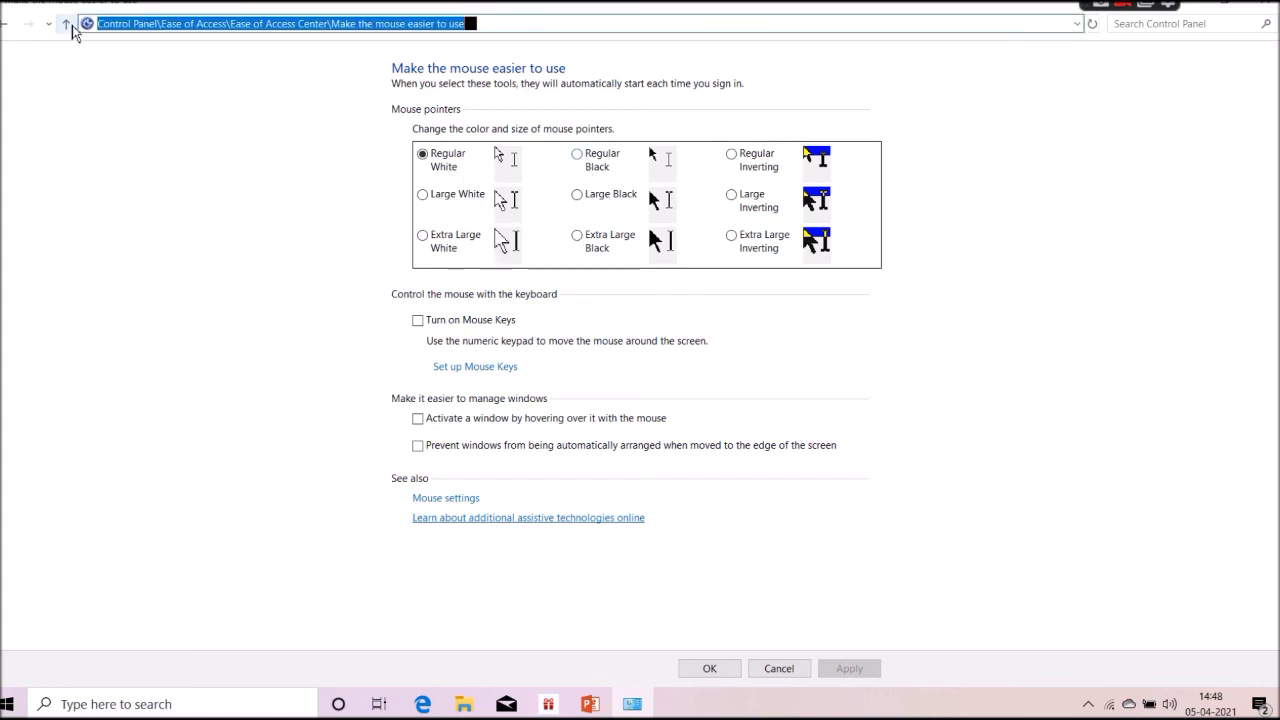
{"action": "left_click", "coordinate": [64, 23]}
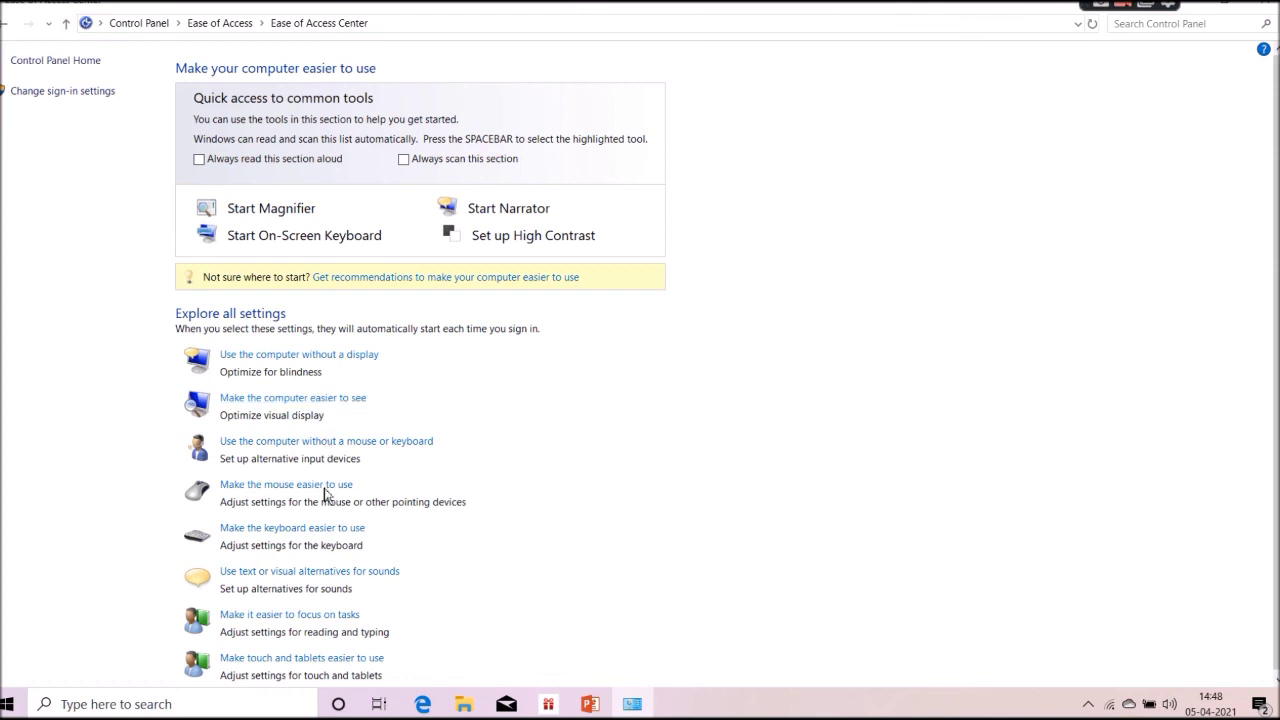
View the Mouse Keys, Sticky Keys, Toggle Keys and Filter Keys options for making the keyboard easier to use, and leave the page
{"action": "scroll", "coordinate": [1275, 400], "scroll_direction": "down", "scroll_amount": 1}
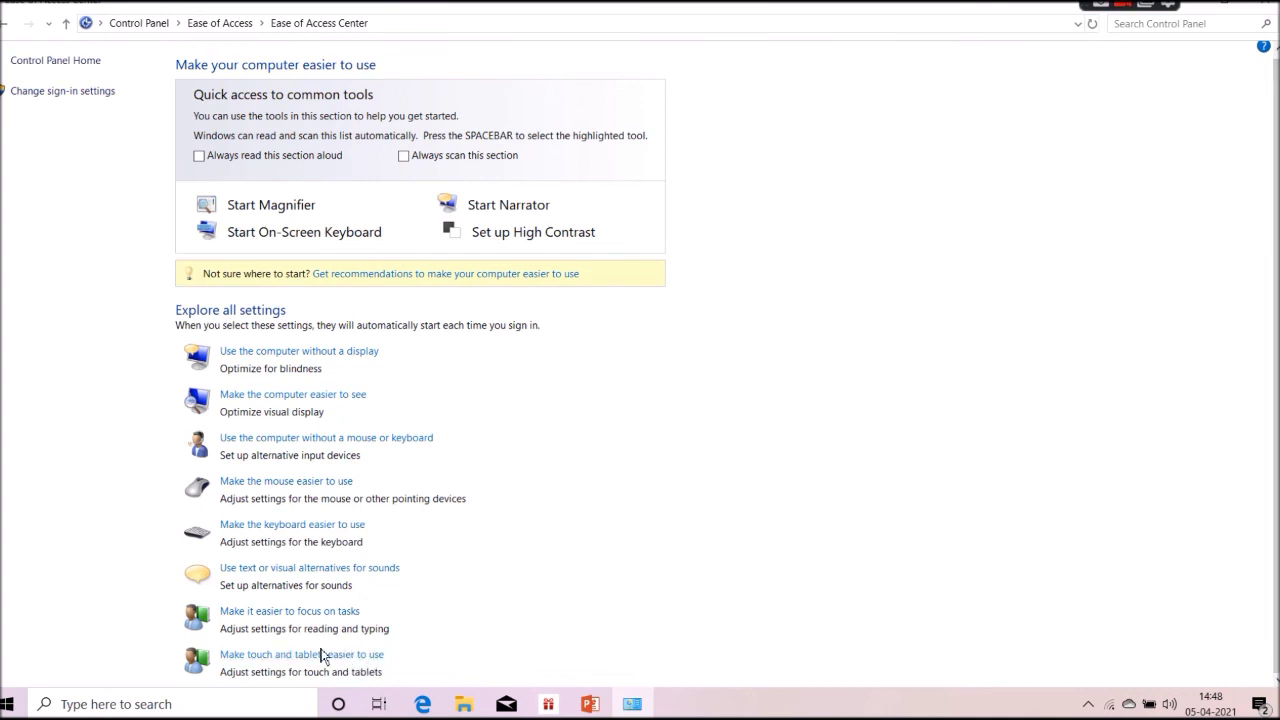
{"action": "left_click", "coordinate": [300, 526]}
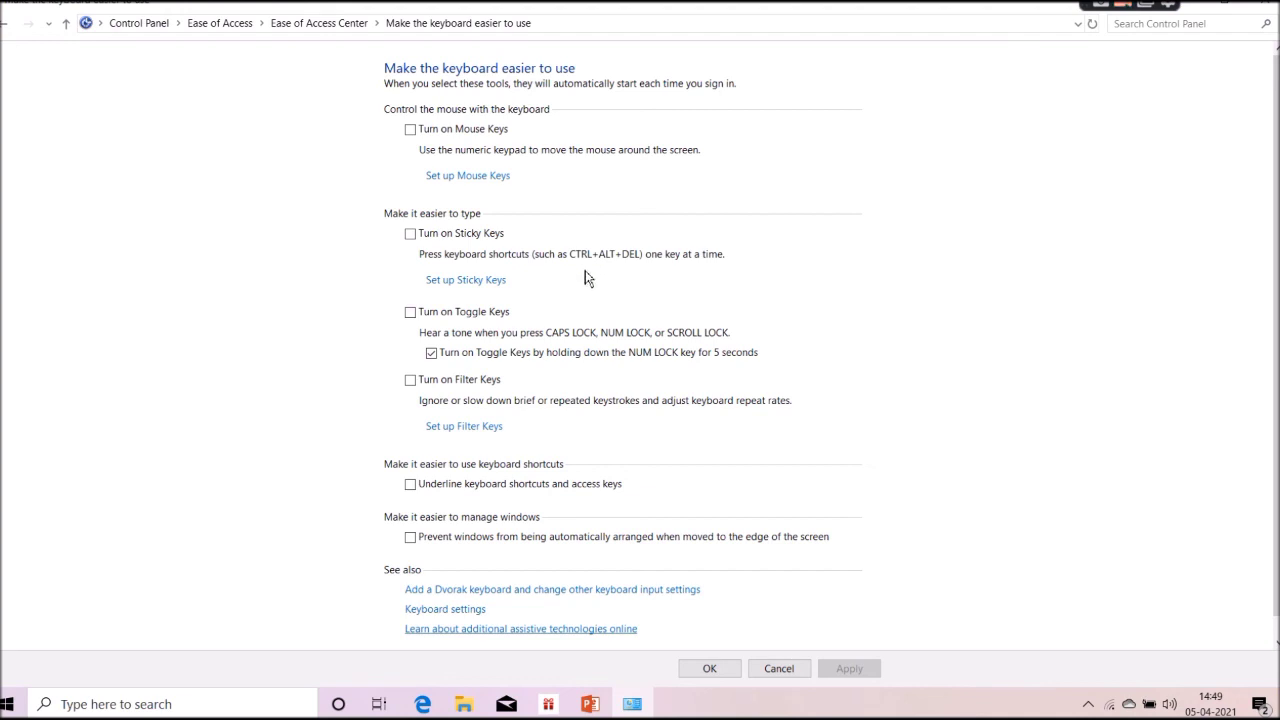
{"action": "left_click", "coordinate": [68, 22]}
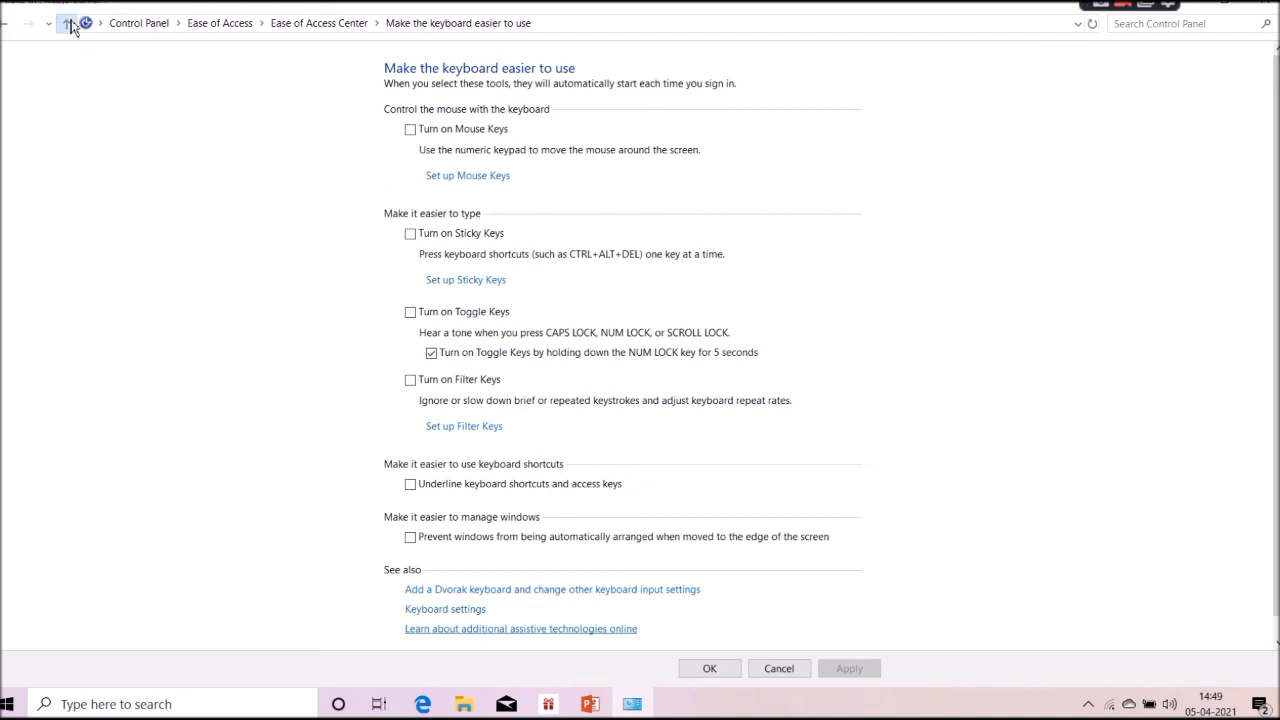